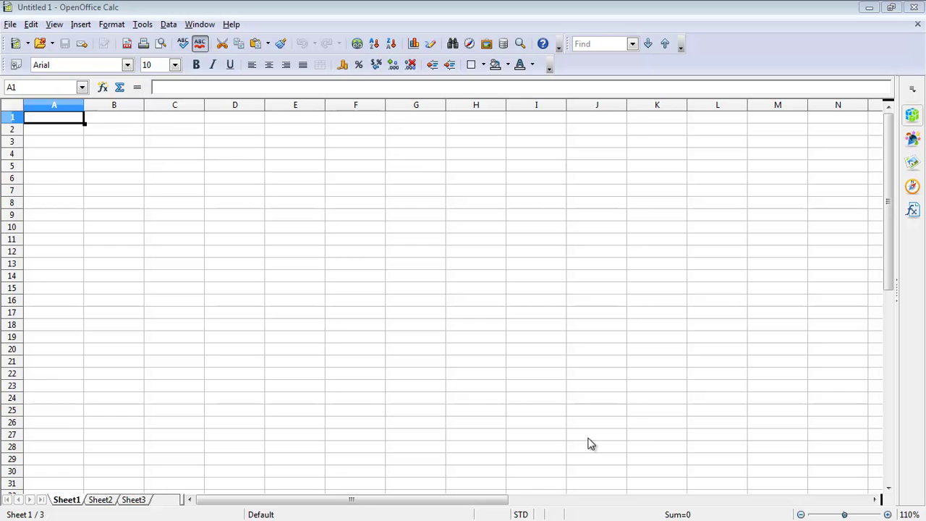
# Step: Bring up the Start menu over the blank Calc spreadsheet to reach the taskbar
pyautogui.press('super')
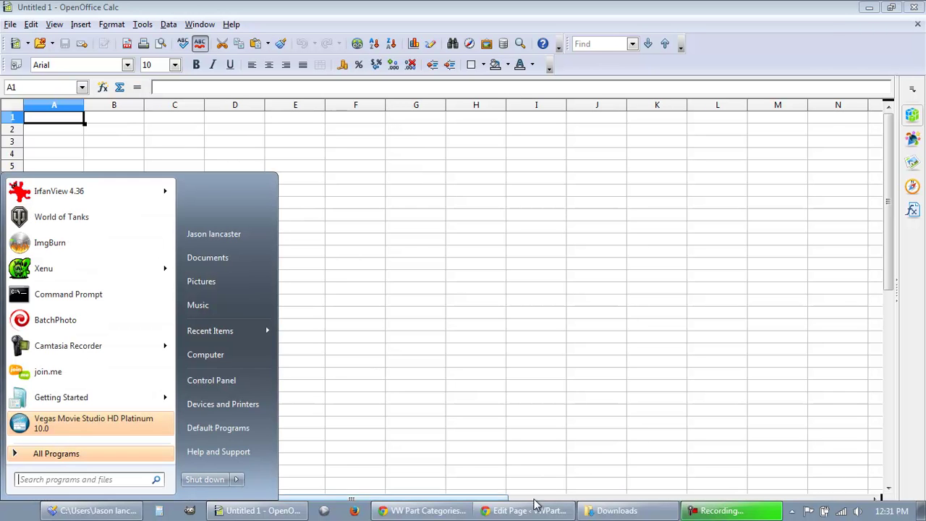
# Step: In Notepad2's bvw-homepage-html.html, delete the introductory lines 1–9 above the homepagepartgrid table
pyautogui.click(107, 514)
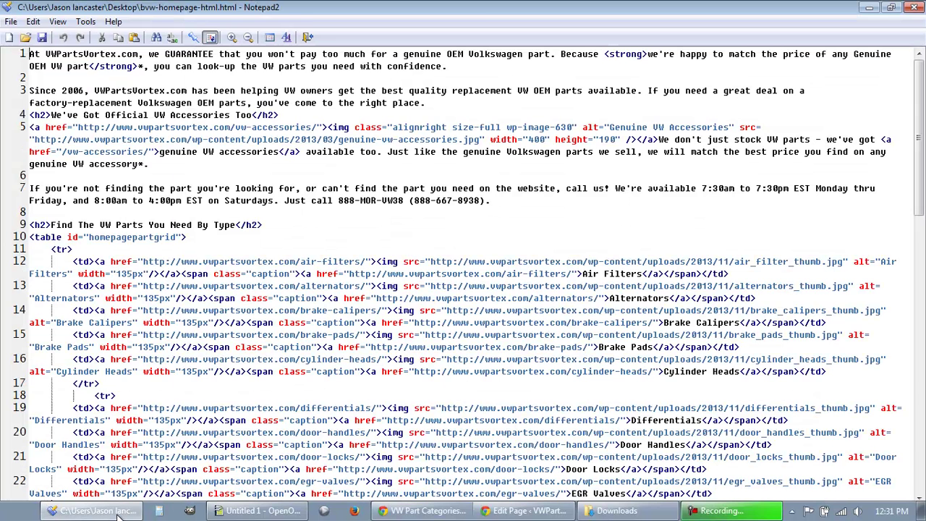
pyautogui.click(278, 226)
pyautogui.press('Right')
pyautogui.hotkey('shift', 'Down')
pyautogui.hotkey('shift', 'Up')
pyautogui.hotkey('shift', 'Up')
pyautogui.hotkey('shift', 'Up')
pyautogui.hotkey('shift', 'Up')
pyautogui.hotkey('shift', 'Up')
pyautogui.hotkey('shift', 'Up')
pyautogui.hotkey('shift', 'Up')
pyautogui.hotkey('shift', 'Up')
pyautogui.hotkey('shift', 'Up')
pyautogui.hotkey('shift', 'Up')
pyautogui.hotkey('shift', 'Up')
pyautogui.hotkey('shift', 'Up')
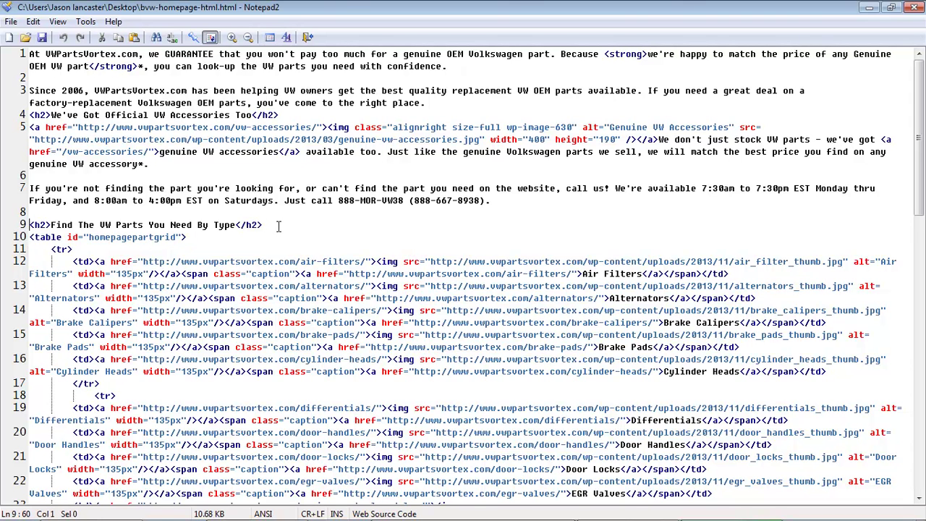
pyautogui.hotkey('ctrl', 'shift', 'Home')
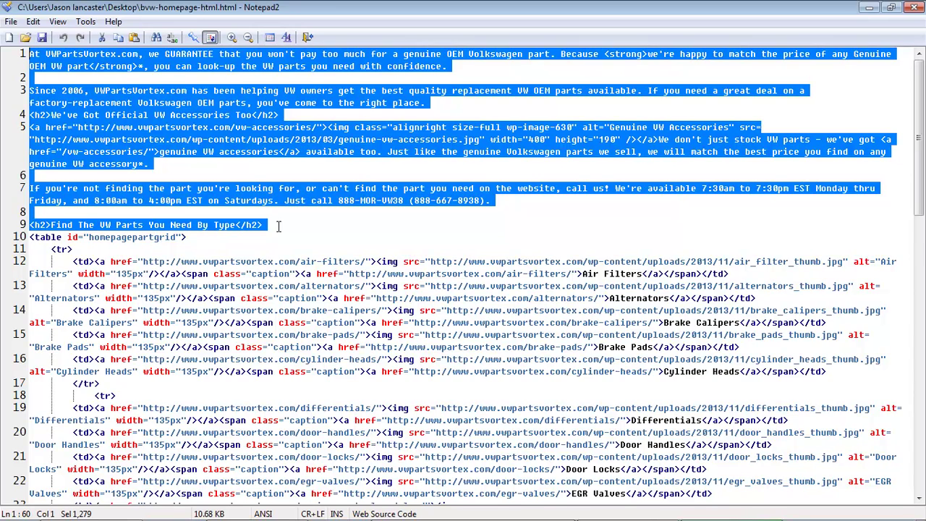
pyautogui.press('Delete')
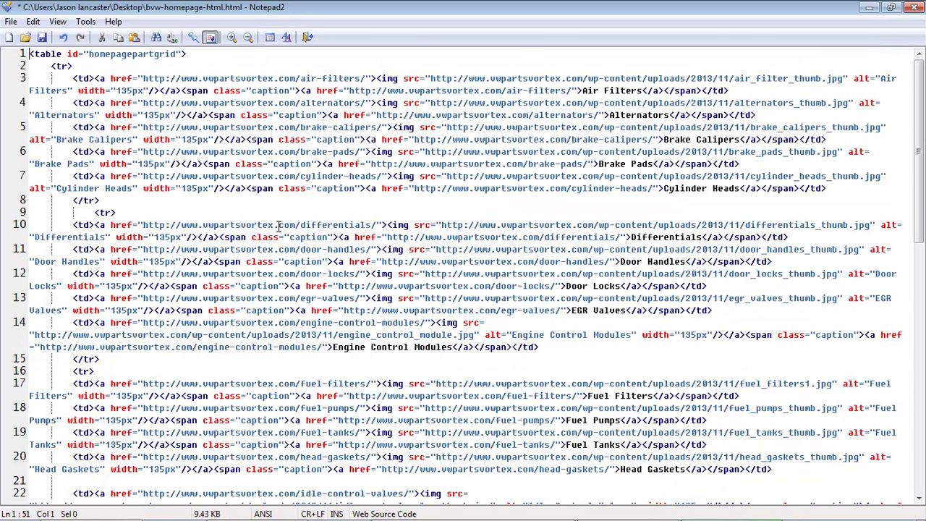
# Step: Remove the extra tab indents before the misindented <tr> and </tr> tags, and select the first <tr>
pyautogui.press('Down')
pyautogui.press('Down')
pyautogui.press('Right')
pyautogui.press('Down')
pyautogui.press('Down')
pyautogui.press('Down')
pyautogui.press('Down')
pyautogui.press('Down')
pyautogui.press('Delete')
pyautogui.press('BackSpace')
pyautogui.press('Right')
pyautogui.press('Right')
pyautogui.press('Left')
pyautogui.press('BackSpace')
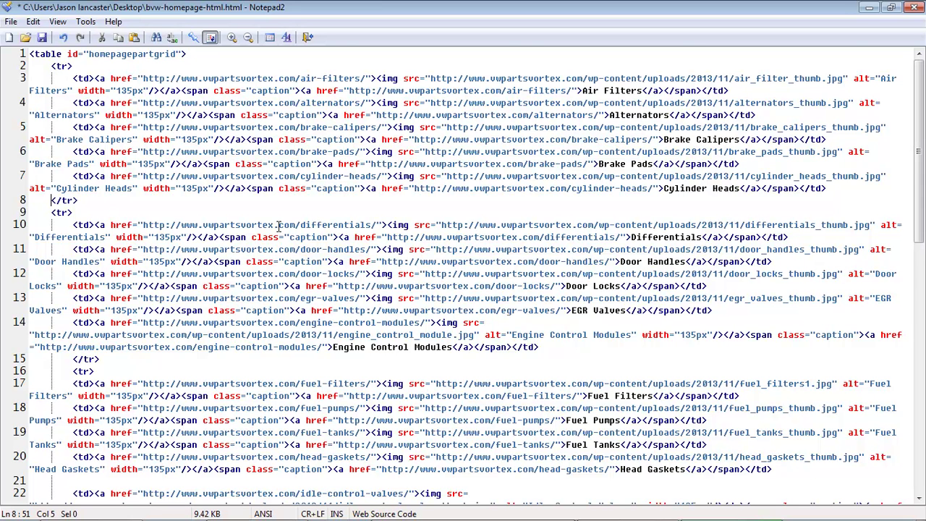
pyautogui.press('Up')
pyautogui.press('Up')
pyautogui.press('Up')
pyautogui.press('Up')
pyautogui.press('Up')
pyautogui.press('Up')
pyautogui.press('Up')
pyautogui.press('Up')
pyautogui.press('Up')
pyautogui.press('Up')
pyautogui.hotkey('shift', 'Home')
# Step: Remove every <tr> tag with an empty Replace All
pyautogui.hotkey('ctrl', 'h')
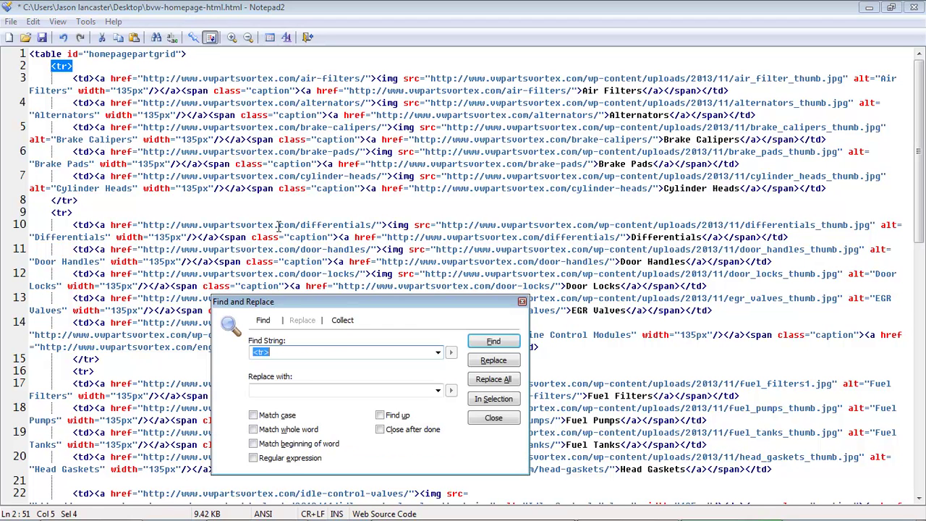
pyautogui.click(489, 383)
pyautogui.click(555, 316)
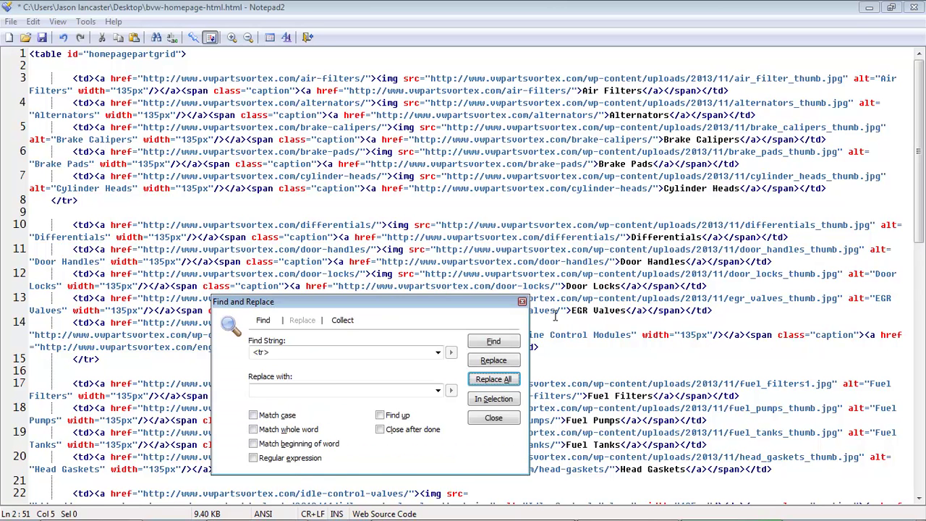
pyautogui.click(493, 417)
# Step: Remove every </tr> tag with an empty Replace All
pyautogui.click(293, 361)
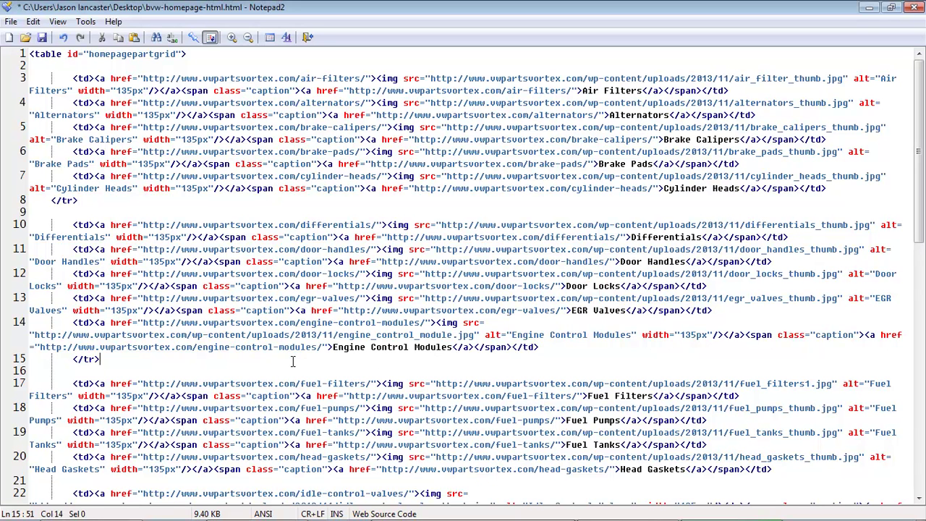
pyautogui.hotkey('shift', 'Home')
pyautogui.hotkey('ctrl', 'h')
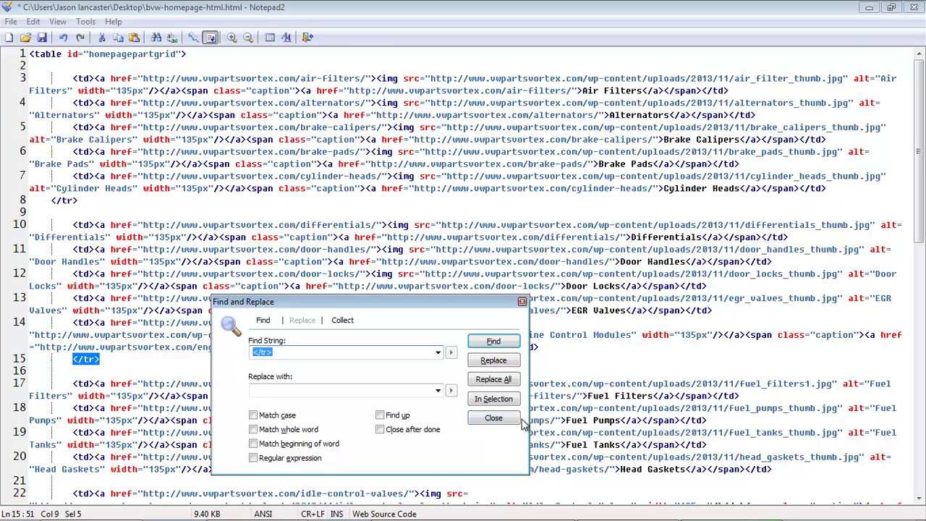
pyautogui.click(494, 379)
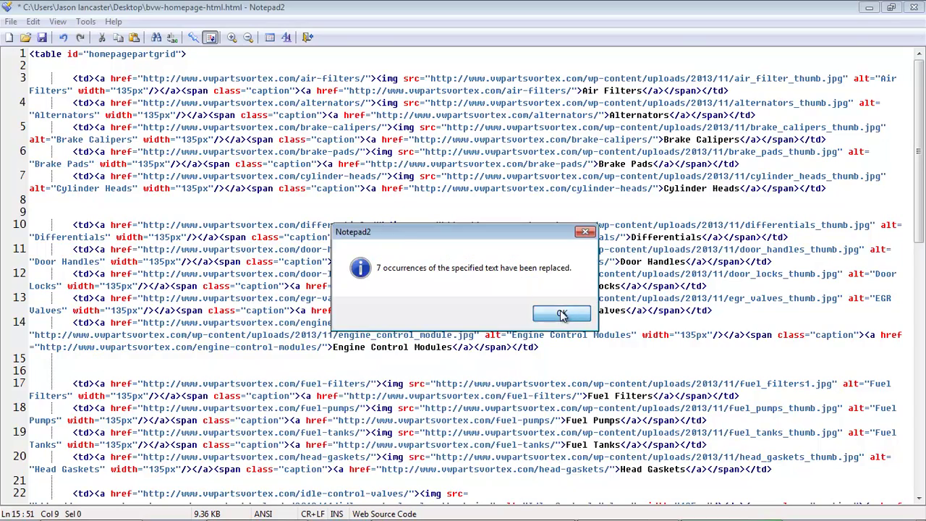
pyautogui.click(562, 313)
pyautogui.click(512, 417)
pyautogui.scroll(-15, 514, 416)
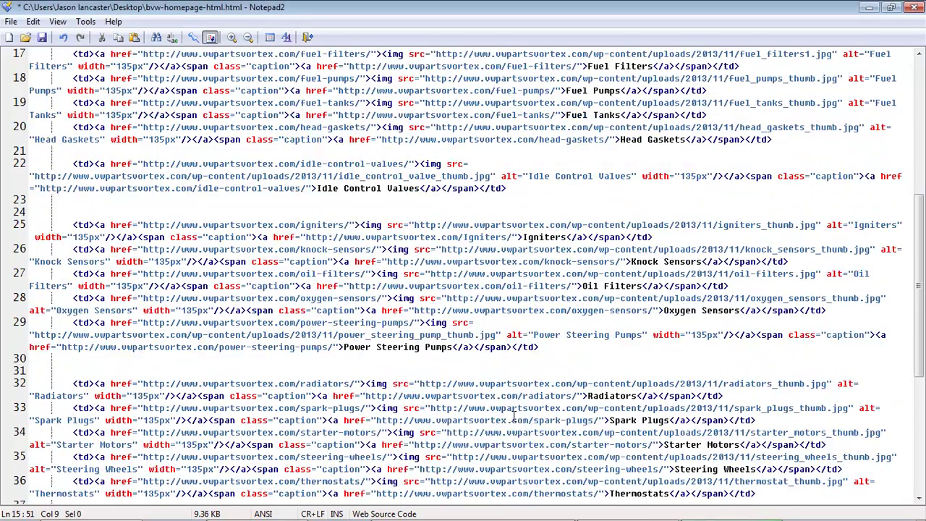
pyautogui.scroll(15, 514, 416)
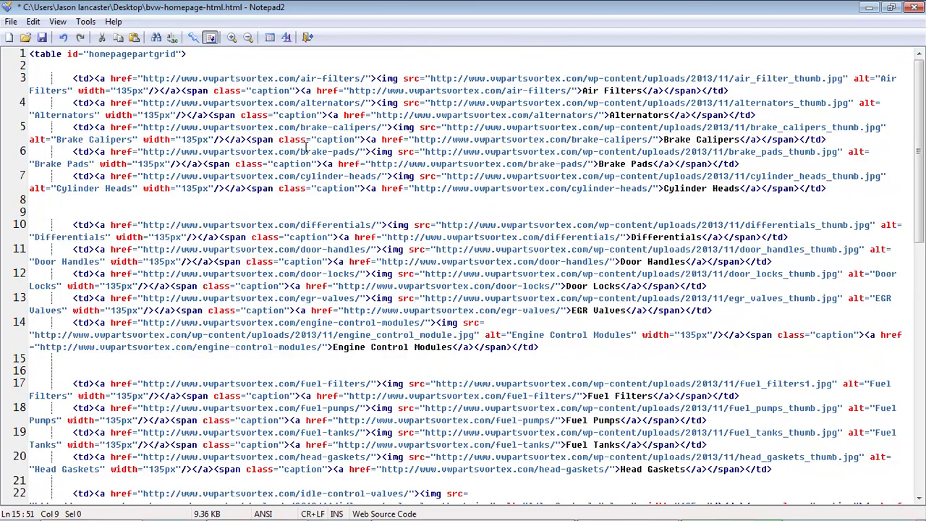
# Step: Delete the opening <table id="homepagepartgrid"> line and the empty line it leaves
pyautogui.click(206, 58)
pyautogui.press('Home')
pyautogui.hotkey('shift', 'Down')
pyautogui.hotkey('shift', 'Down')
pyautogui.hotkey('shift', 'Up')
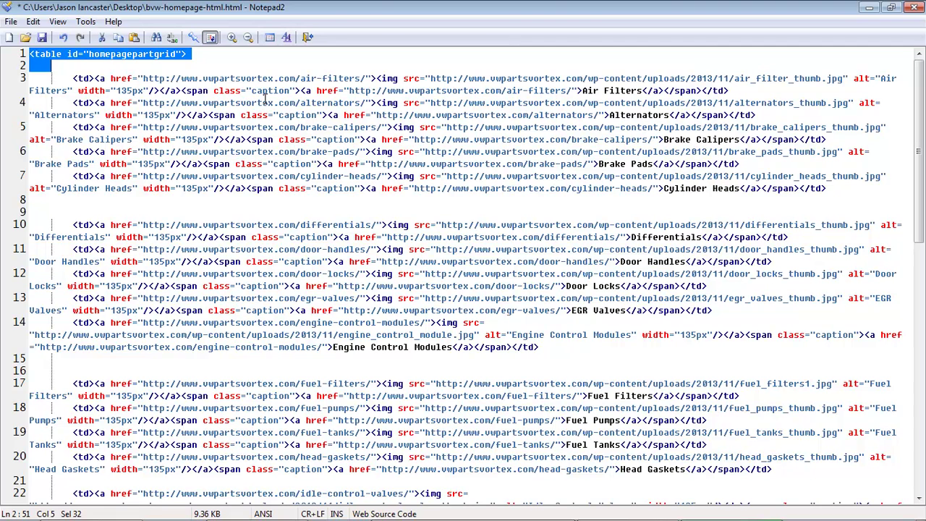
pyautogui.press('Delete')
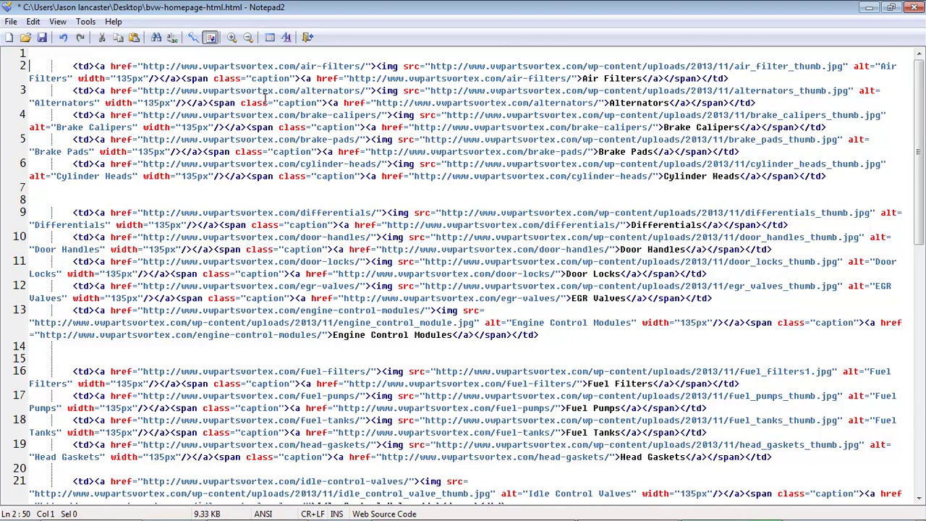
pyautogui.press('BackSpace')
# Step: Delete the closing </table> tag and trailing blank lines at the end of the file
pyautogui.press('Down')
pyautogui.press('Down')
pyautogui.press('Down')
pyautogui.press('Down')
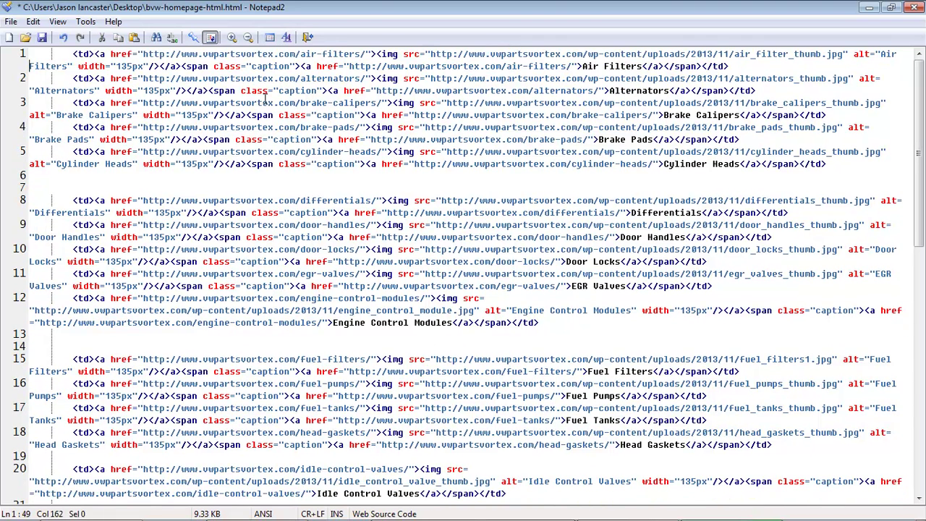
pyautogui.press('Down')
pyautogui.press('Down')
pyautogui.press('Down')
pyautogui.press('Down')
pyautogui.press('Down')
pyautogui.press('Down')
pyautogui.press('Down')
pyautogui.press('Down')
pyautogui.press('Down')
pyautogui.press('Down')
pyautogui.press('Down')
pyautogui.press('Down')
pyautogui.press('Down')
pyautogui.press('Down')
pyautogui.press('Down')
pyautogui.press('Down')
pyautogui.press('Down')
pyautogui.press('Down')
pyautogui.press('Down')
pyautogui.press('Down')
pyautogui.press('Down')
pyautogui.press('Down')
pyautogui.press('Down')
pyautogui.press('Down')
pyautogui.press('Down')
pyautogui.press('Down')
pyautogui.press('Down')
pyautogui.press('Down')
pyautogui.press('Down')
pyautogui.press('Down')
pyautogui.press('Down')
pyautogui.press('Down')
pyautogui.press('Down')
pyautogui.press('Down')
pyautogui.press('Down')
pyautogui.press('Down')
pyautogui.press('Down')
pyautogui.press('Down')
pyautogui.press('Down')
pyautogui.press('Down')
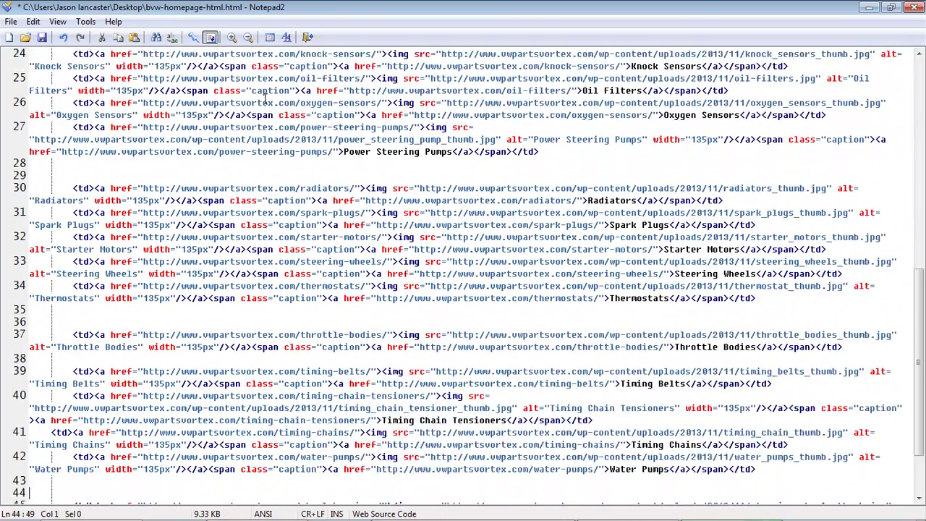
pyautogui.hotkey('shift', 'Up')
pyautogui.hotkey('shift', 'Up')
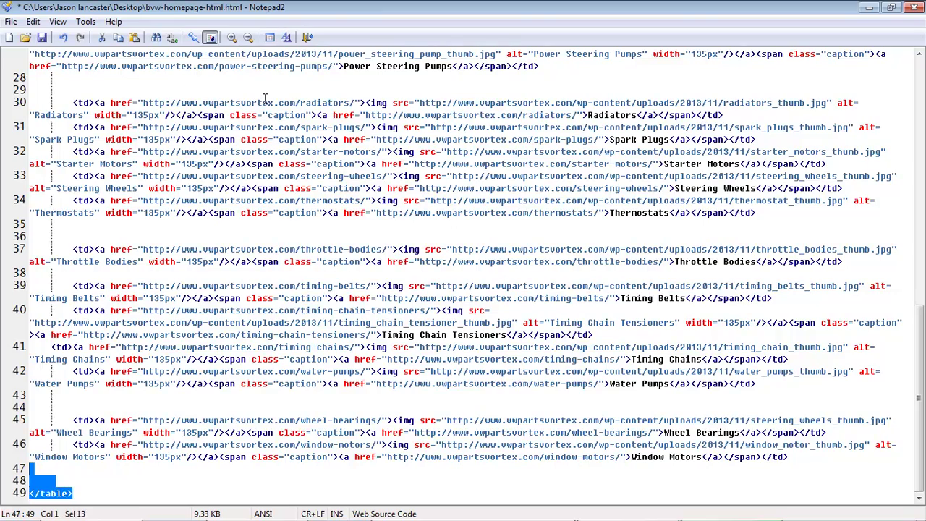
pyautogui.press('Delete')
pyautogui.press('BackSpace')
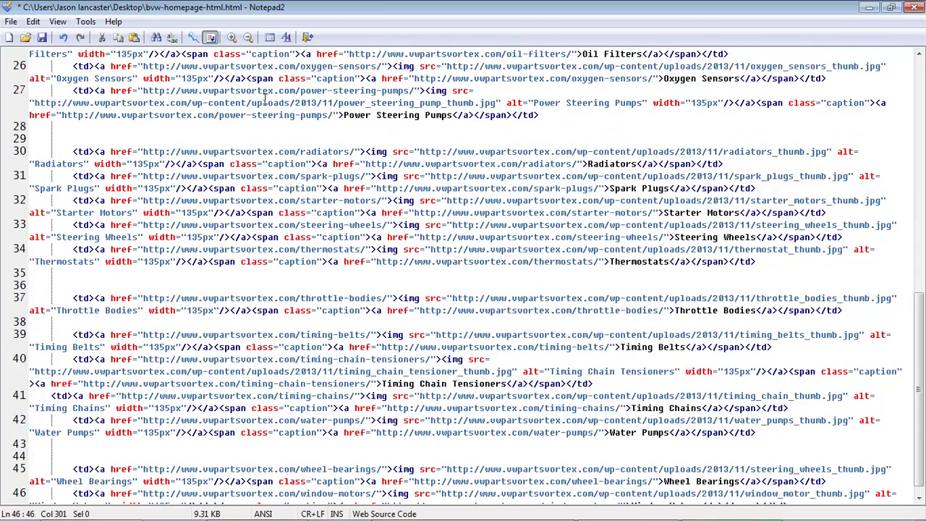
pyautogui.scroll(10, 229, 6)
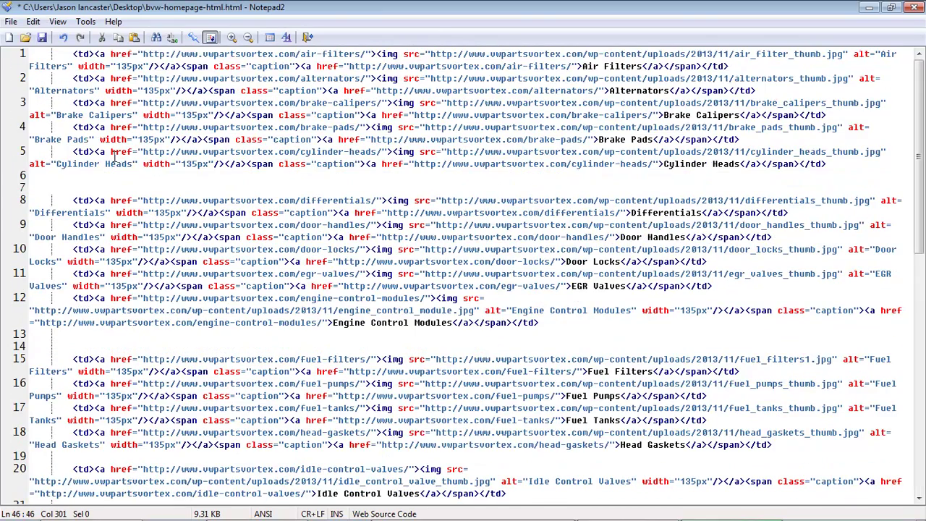
pyautogui.hotkey('ctrl', 'a')
pyautogui.click(35, 21)
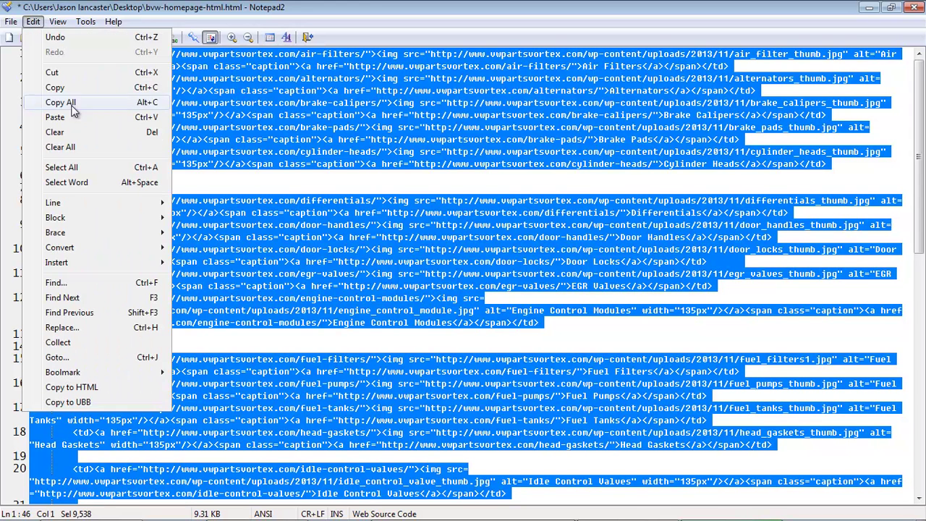
pyautogui.moveTo(96, 247)
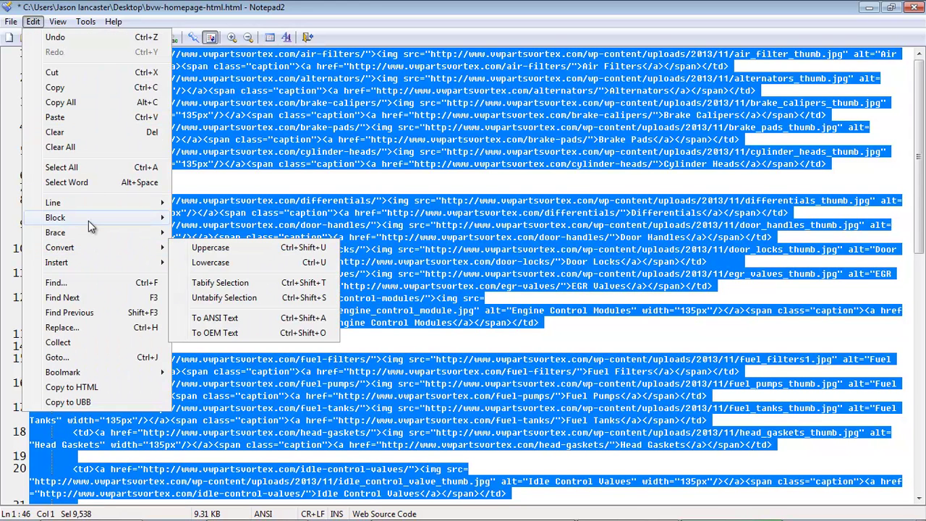
pyautogui.moveTo(88, 219)
pyautogui.click(226, 286)
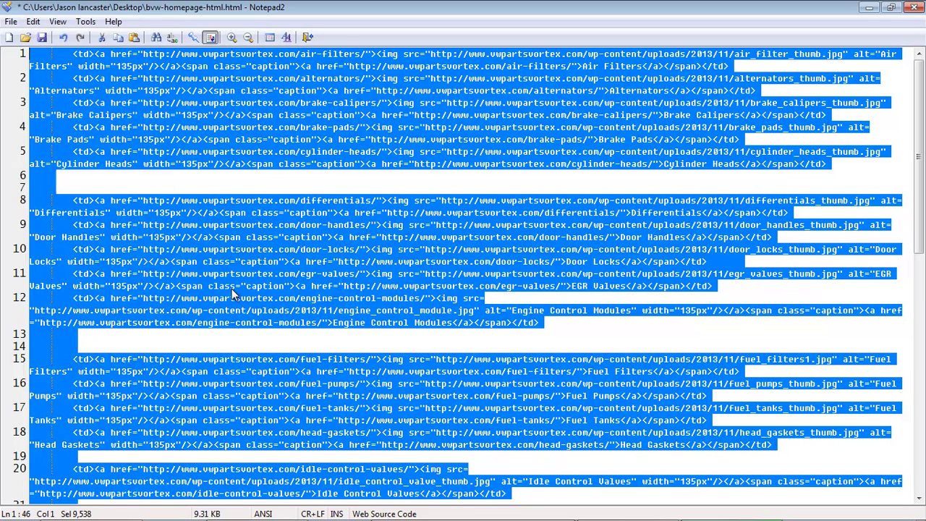
pyautogui.click(35, 23)
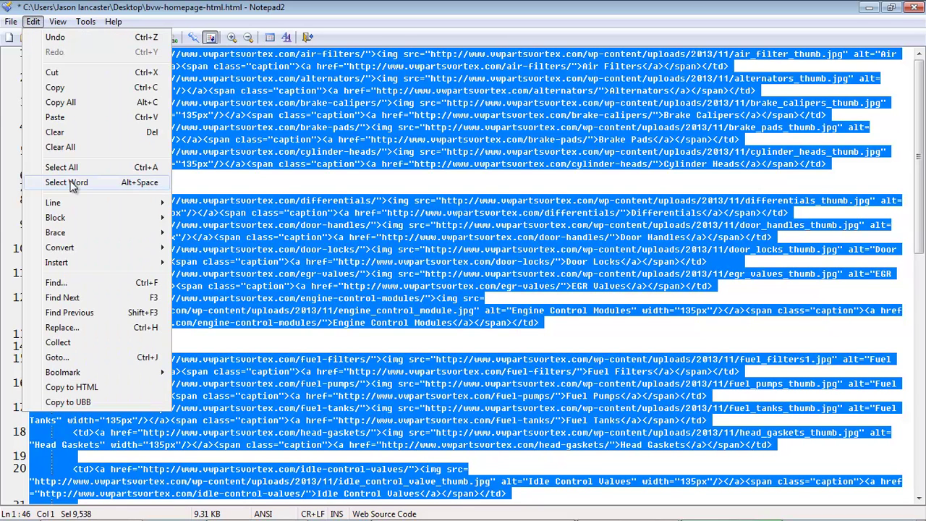
pyautogui.moveTo(76, 219)
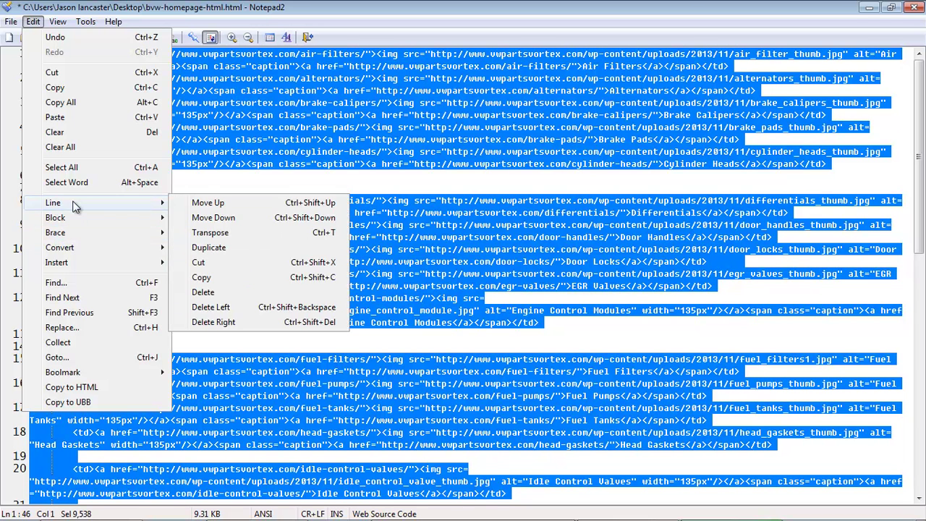
pyautogui.moveTo(74, 249)
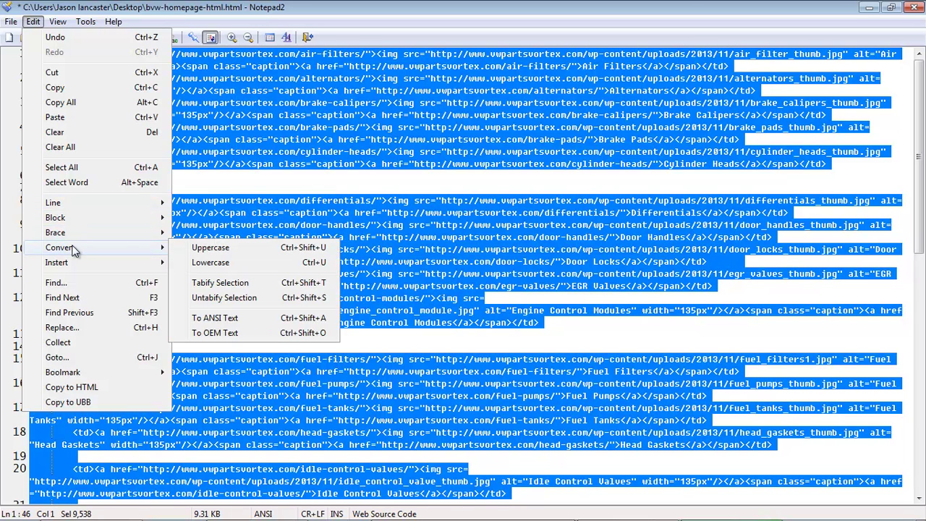
pyautogui.click(224, 298)
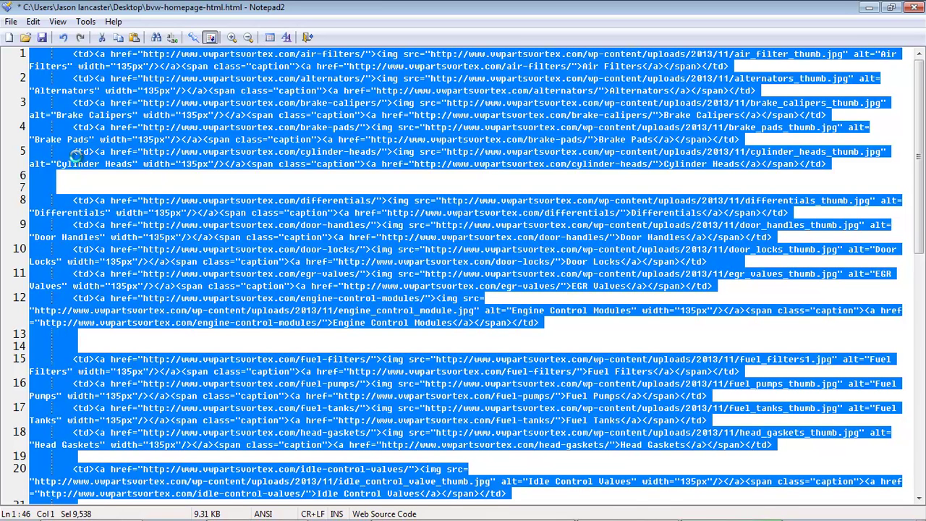
pyautogui.click(122, 214)
pyautogui.click(121, 197)
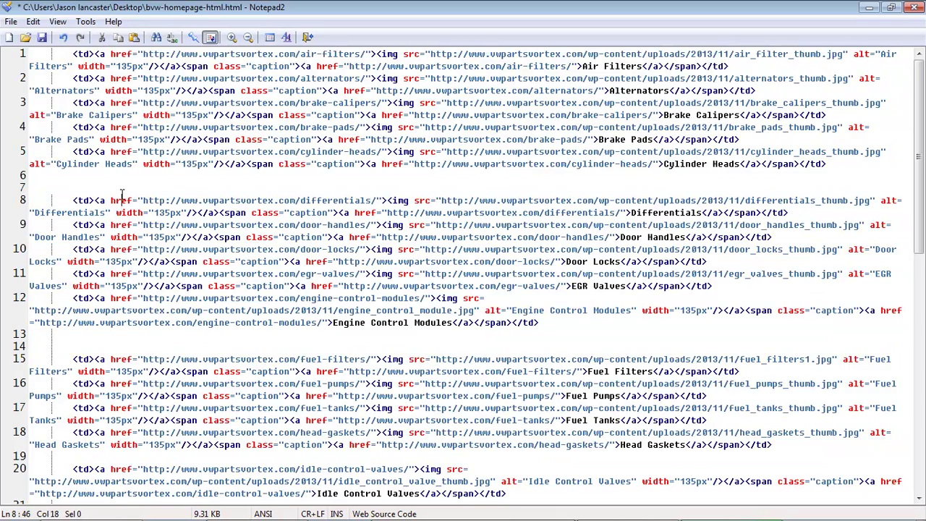
pyautogui.hotkey('ctrl', 'a')
pyautogui.click(34, 21)
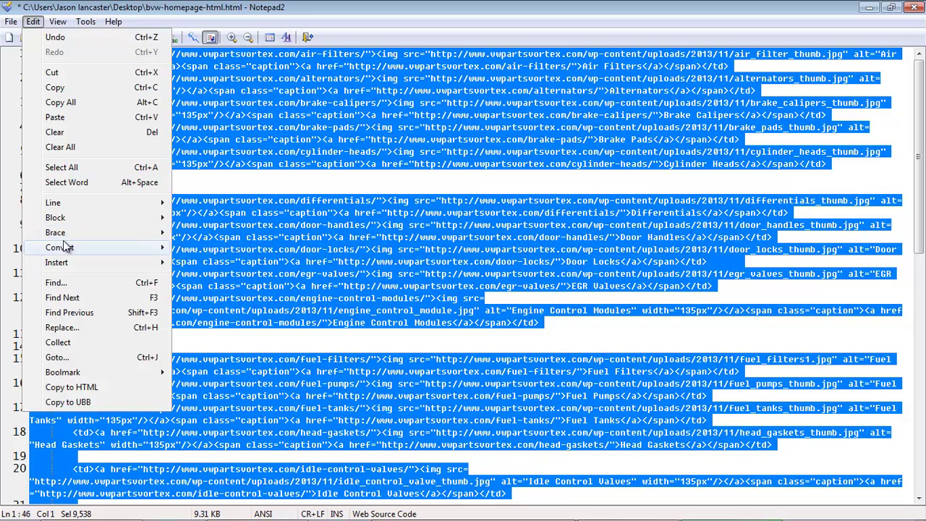
pyautogui.moveTo(94, 217)
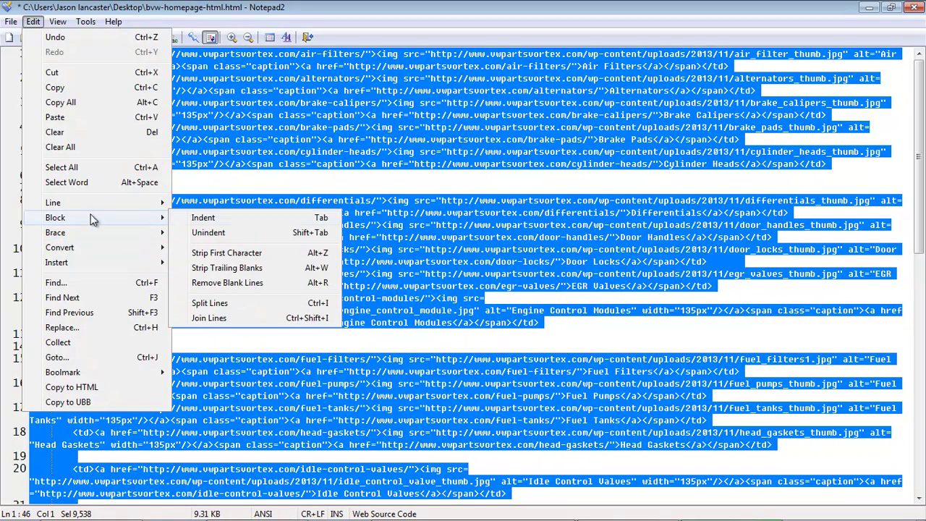
pyautogui.click(233, 282)
pyautogui.click(185, 247)
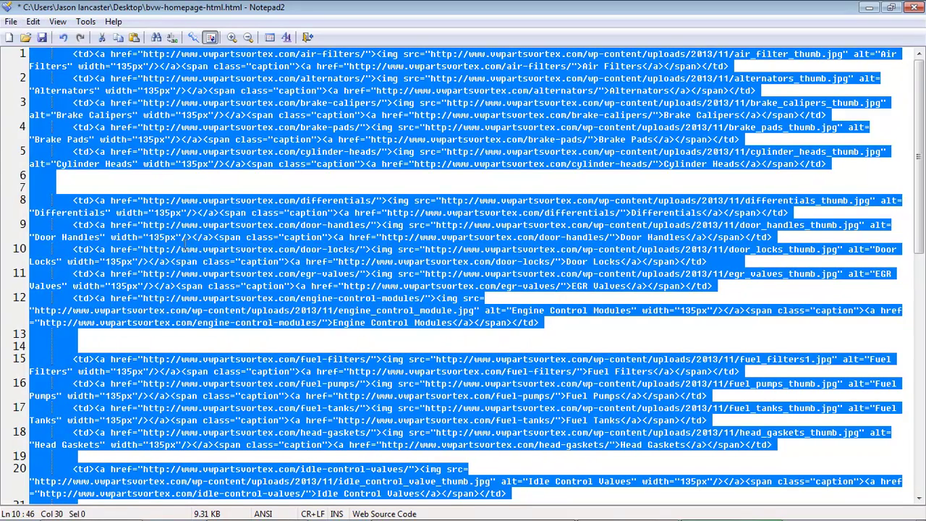
pyautogui.click(110, 185)
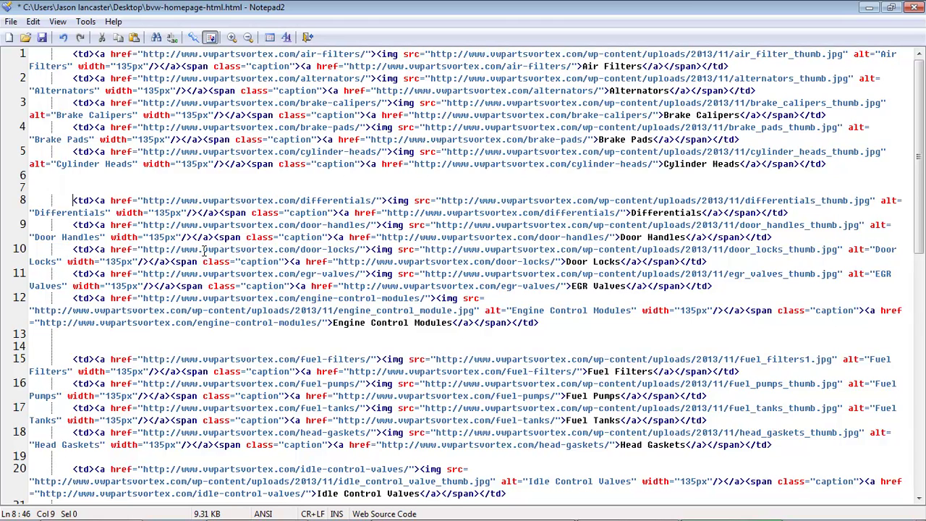
# Step: Delete the remaining blank lines so the <td> lines run consecutively, then place the caret at the first </td>
pyautogui.press('BackSpace')
pyautogui.press('BackSpace')
pyautogui.press('BackSpace')
pyautogui.press('BackSpace')
pyautogui.press('BackSpace')
pyautogui.press('BackSpace')
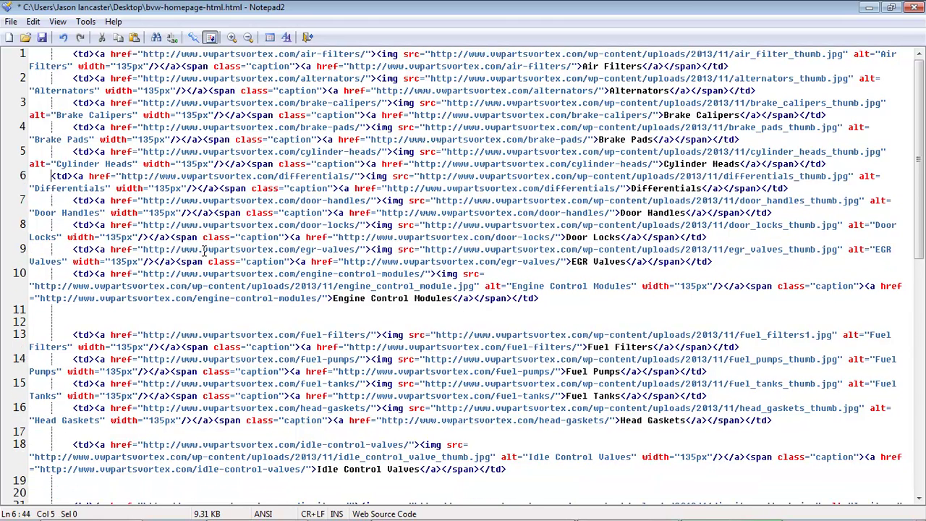
pyautogui.moveTo(94, 514)
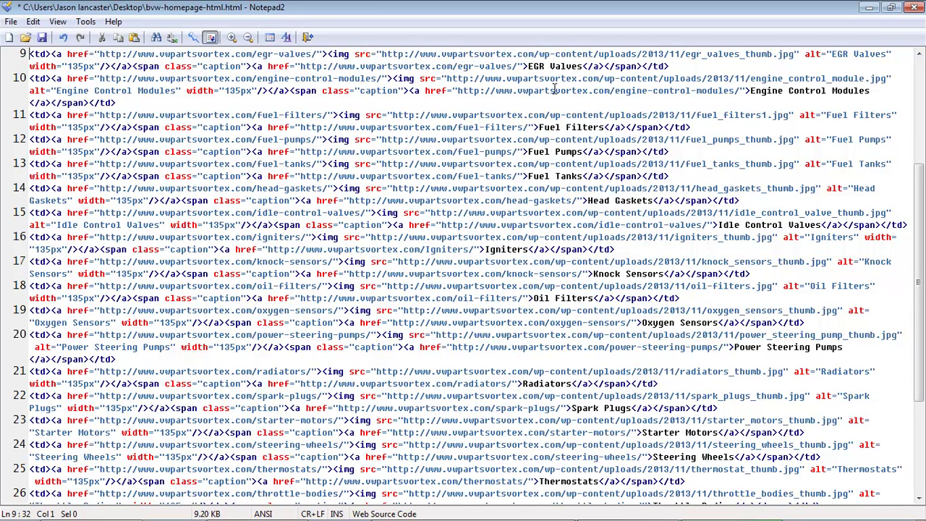
pyautogui.click(680, 66)
pyautogui.press('Up')
pyautogui.press('Up')
pyautogui.press('Up')
pyautogui.press('Up')
pyautogui.press('Up')
pyautogui.press('Up')
pyautogui.press('Up')
pyautogui.press('Up')
pyautogui.press('Up')
pyautogui.press('Up')
pyautogui.press('Up')
pyautogui.press('Up')
pyautogui.press('Up')
pyautogui.press('Up')
pyautogui.press('Up')
pyautogui.press('Up')
pyautogui.press('Up')
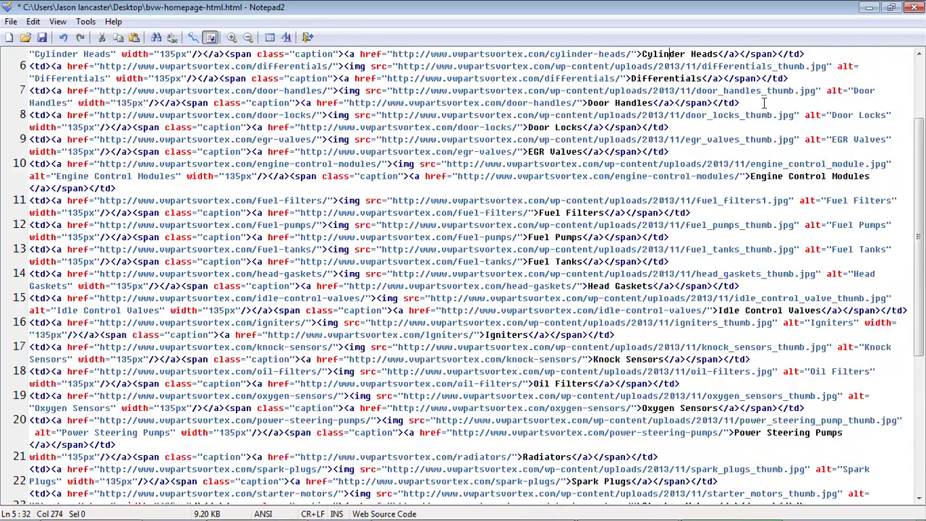
pyautogui.press('Home')
pyautogui.press('Down')
pyautogui.press('Down')
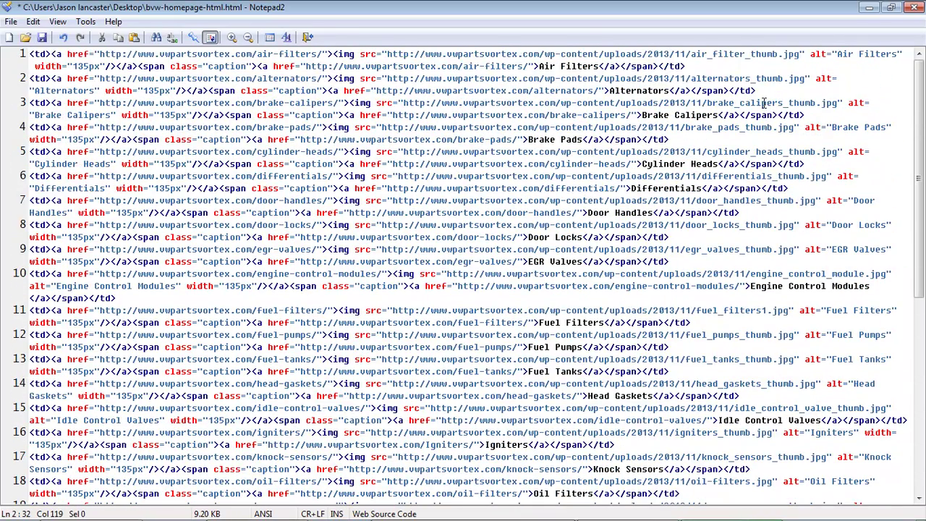
pyautogui.press('Left')
pyautogui.press('Left')
# Step: Remove every closing </td> tag with an empty Replace All
pyautogui.hotkey('shift', 'Right')
pyautogui.hotkey('shift', 'Right')
pyautogui.hotkey('shift', 'Right')
pyautogui.hotkey('shift', 'Right')
pyautogui.hotkey('shift', 'Right')
pyautogui.hotkey('ctrl', 'h')
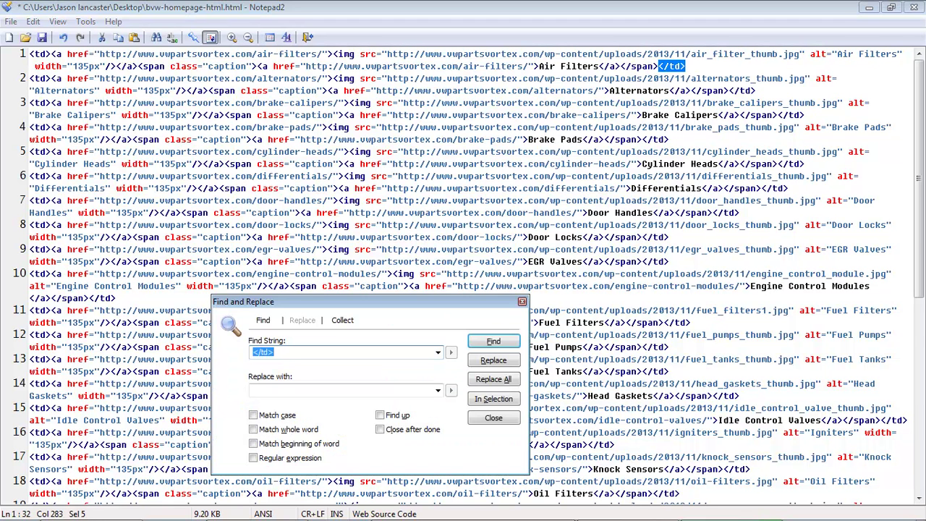
pyautogui.click(506, 380)
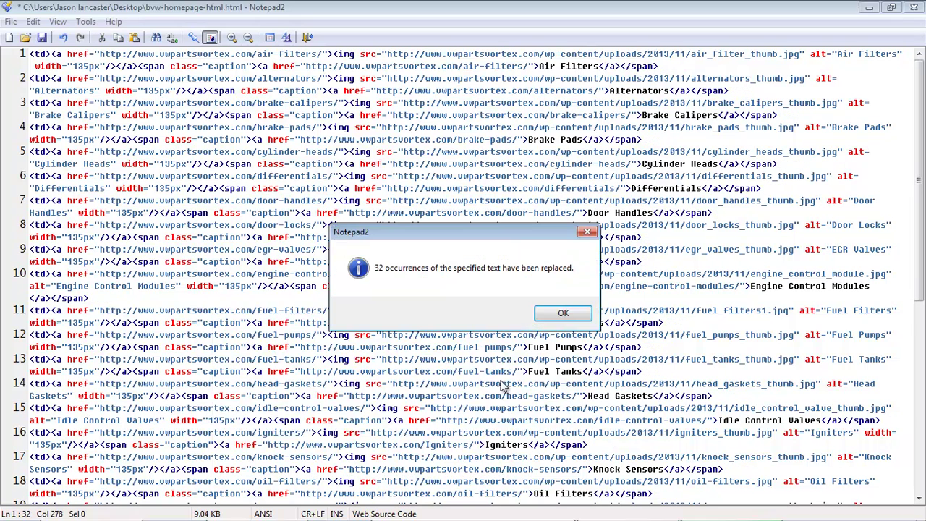
pyautogui.click(563, 312)
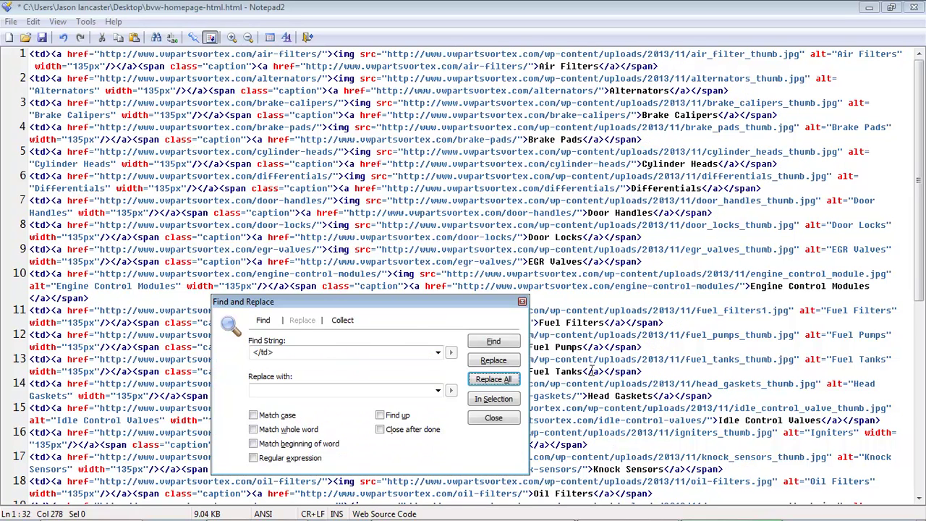
pyautogui.click(509, 419)
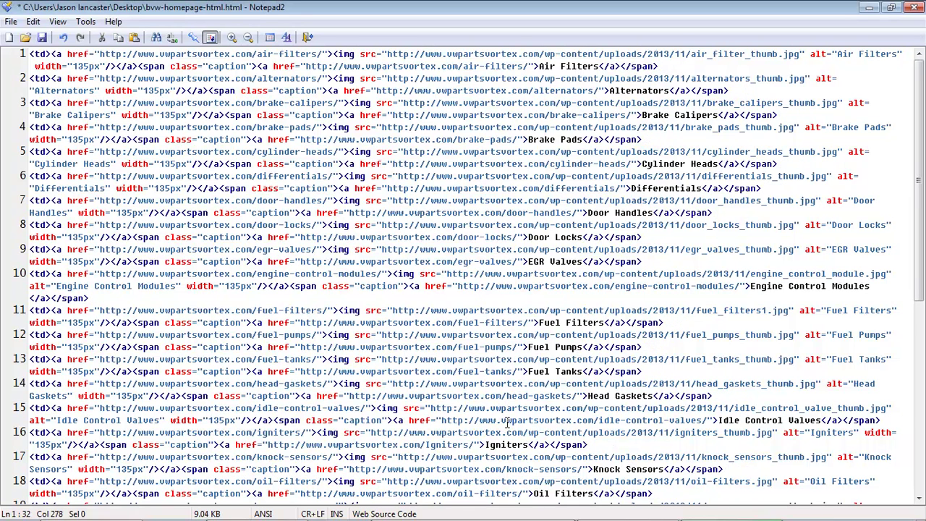
# Step: Remove every opening <td> tag with an empty Replace All
pyautogui.hotkey('ctrl', 'Home')
pyautogui.hotkey('shift', 'Right')
pyautogui.hotkey('shift', 'Right')
pyautogui.hotkey('shift', 'Right')
pyautogui.hotkey('shift', 'Right')
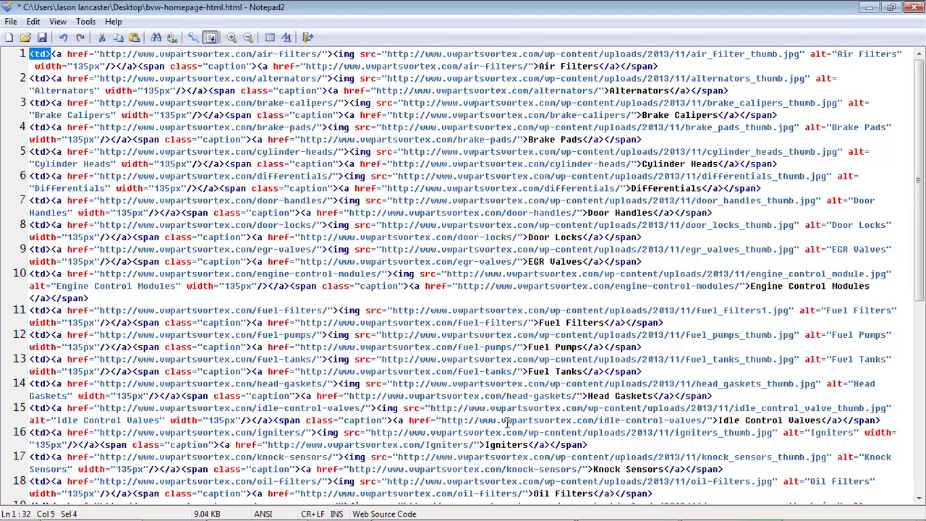
pyautogui.hotkey('ctrl', 'h')
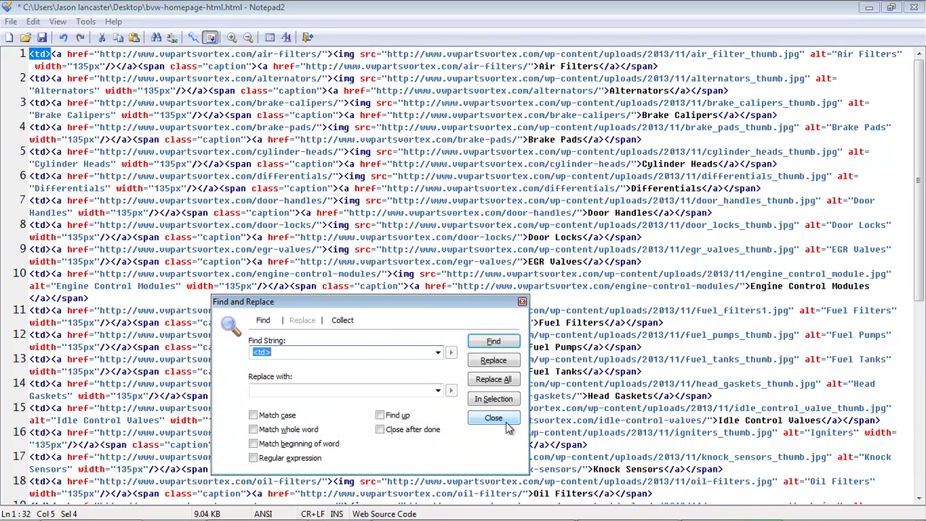
pyautogui.click(492, 387)
pyautogui.click(563, 311)
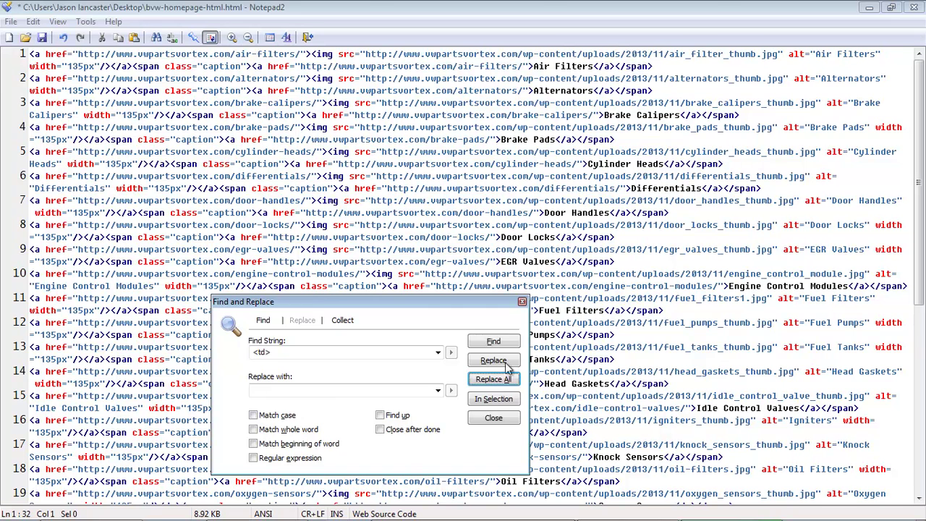
pyautogui.click(493, 417)
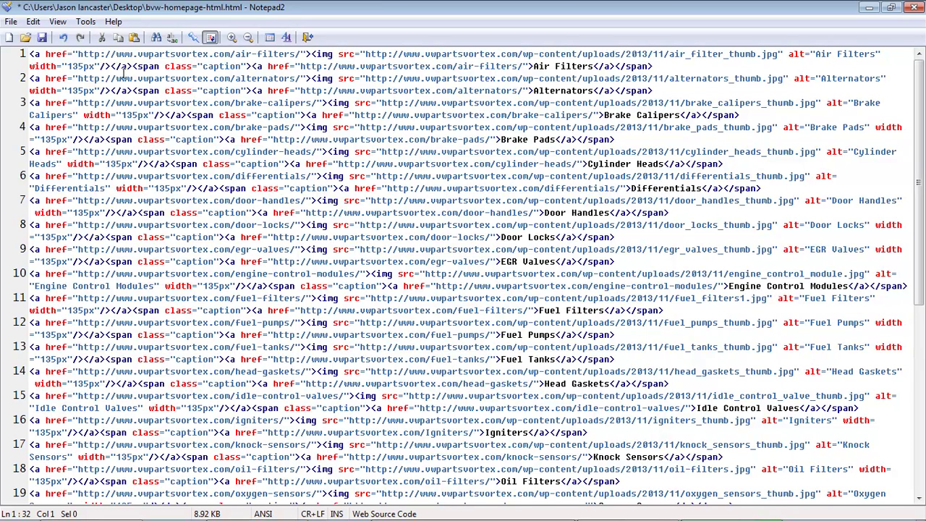
pyautogui.moveTo(132, 67); pyautogui.dragTo(254, 67)
pyautogui.hotkey('ctrl', 'c')
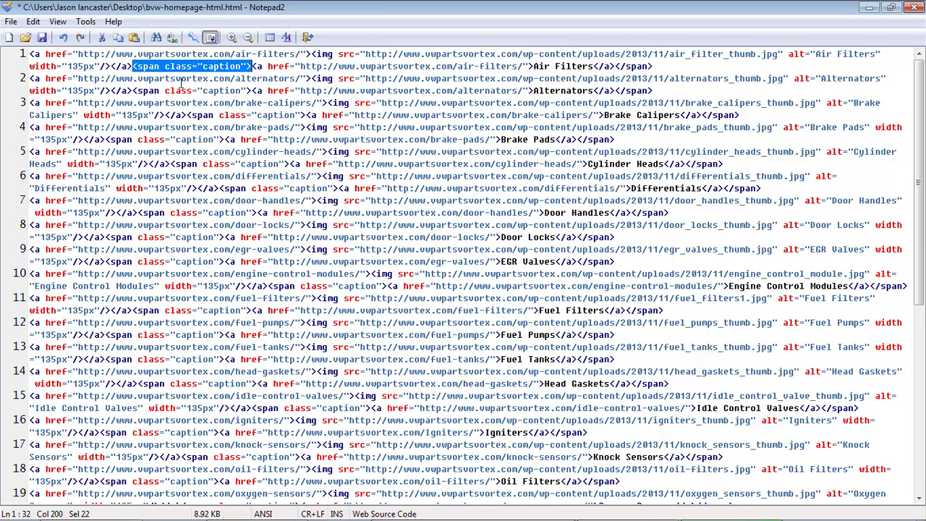
# Step: Replace all 32 <span class="caption"> tags with ;<span class="caption">, then select the whole document
pyautogui.hotkey('ctrl', 'h')
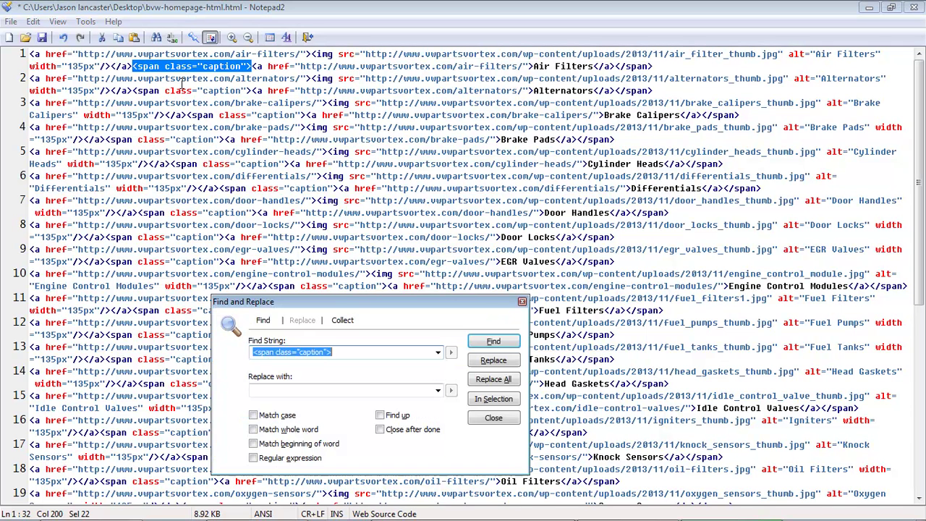
pyautogui.press('Tab')
pyautogui.hotkey('ctrl', 'v')
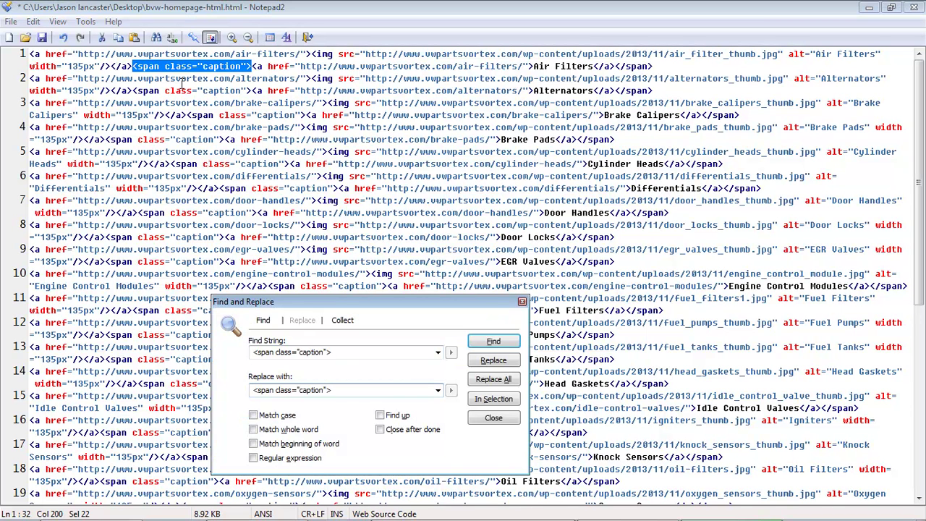
pyautogui.write(';')
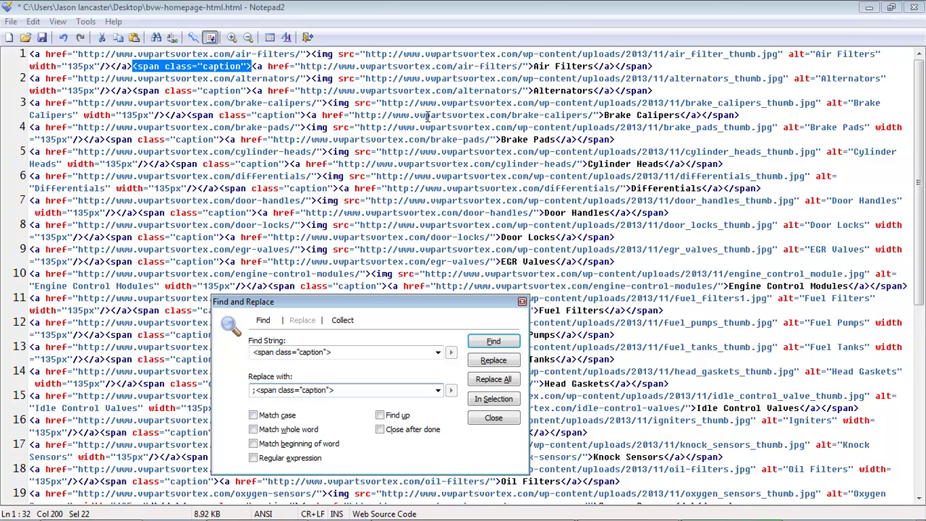
pyautogui.click(488, 385)
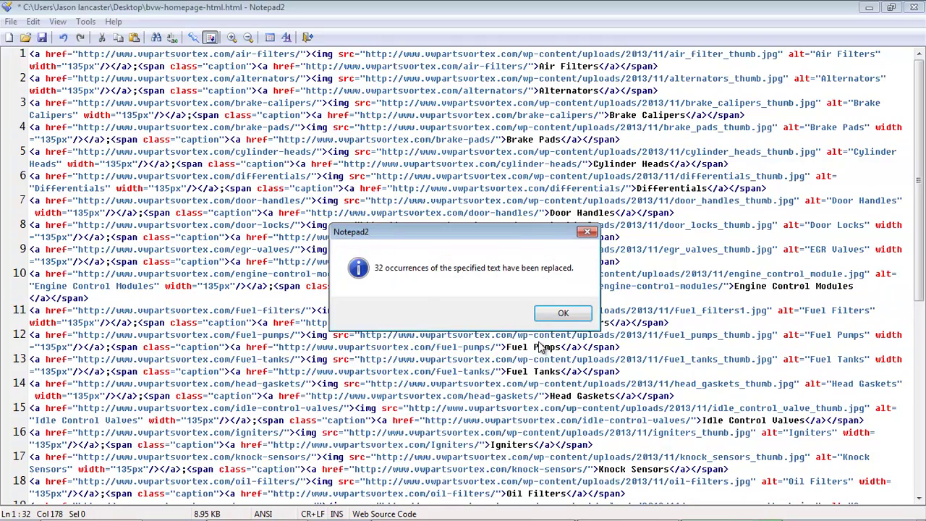
pyautogui.click(563, 313)
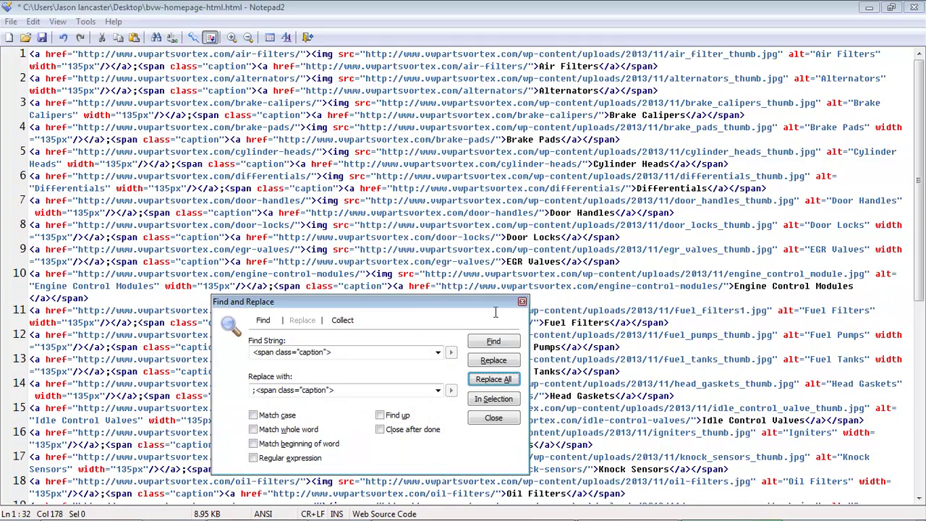
pyautogui.click(495, 419)
pyautogui.hotkey('ctrl', 'a')
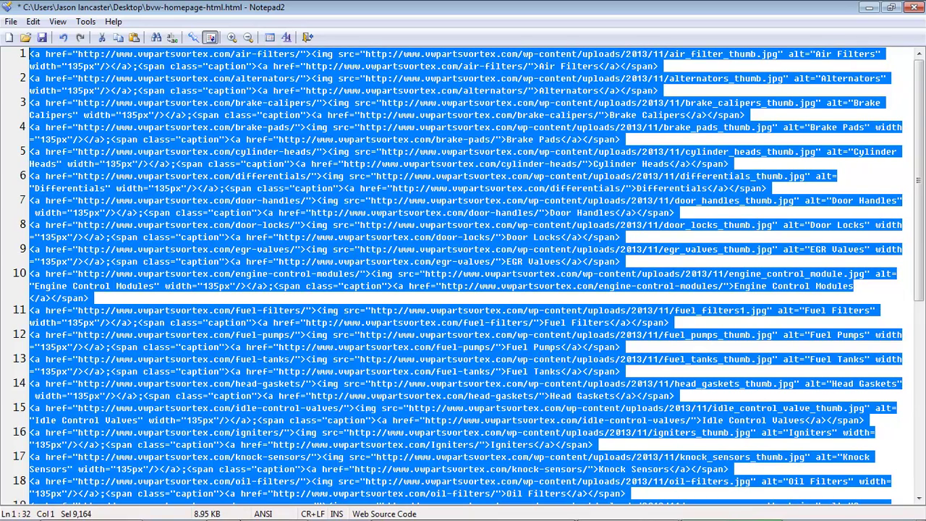
# Step: Paste the text into the blank Calc sheet as unformatted text, splitting at Semicolon into columns A and B
pyautogui.click(258, 511)
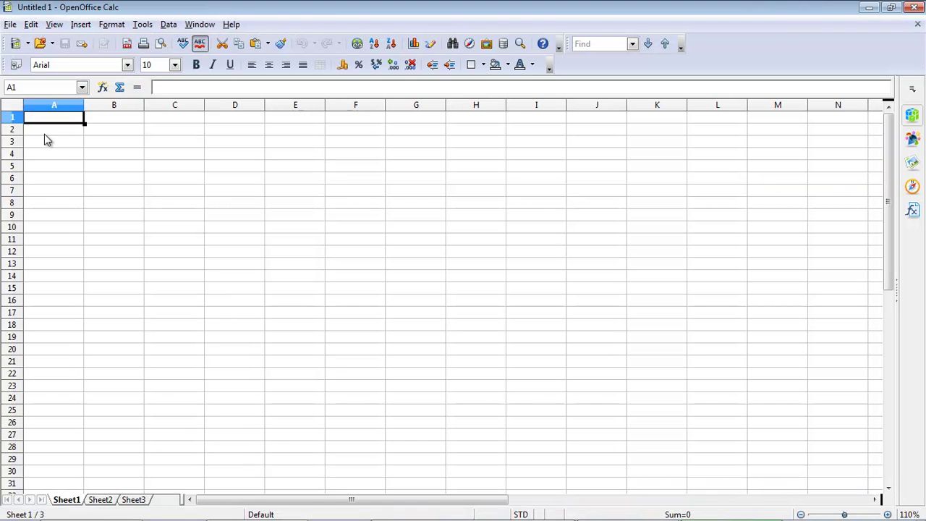
pyautogui.hotkey('ctrl', 'shift', 'v')
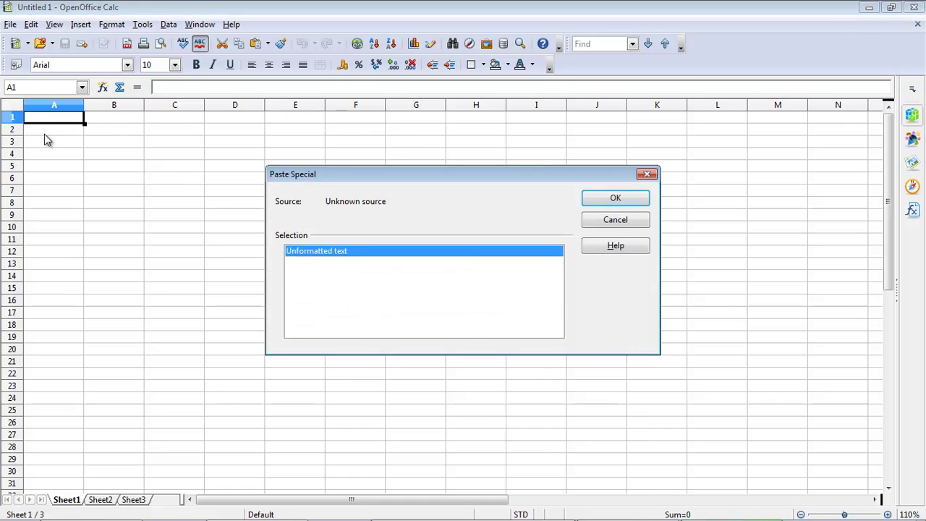
pyautogui.press('Return')
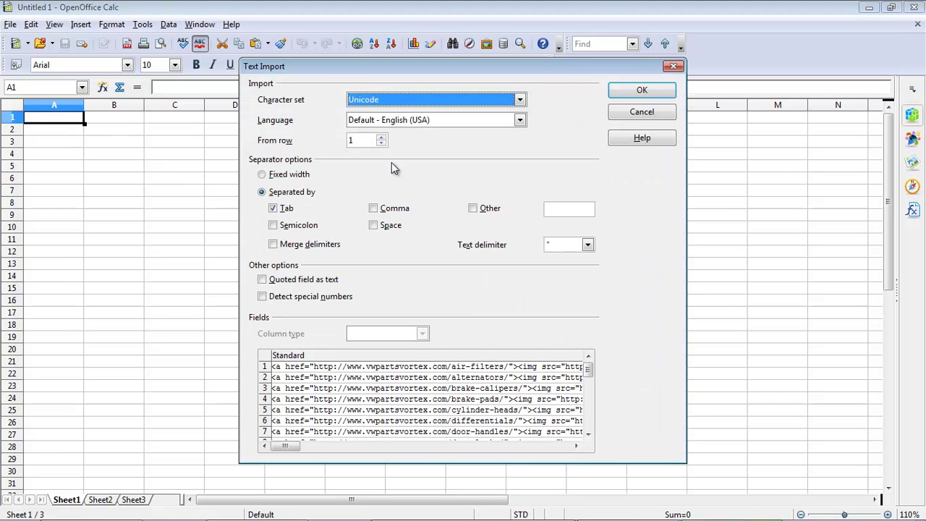
pyautogui.click(313, 228)
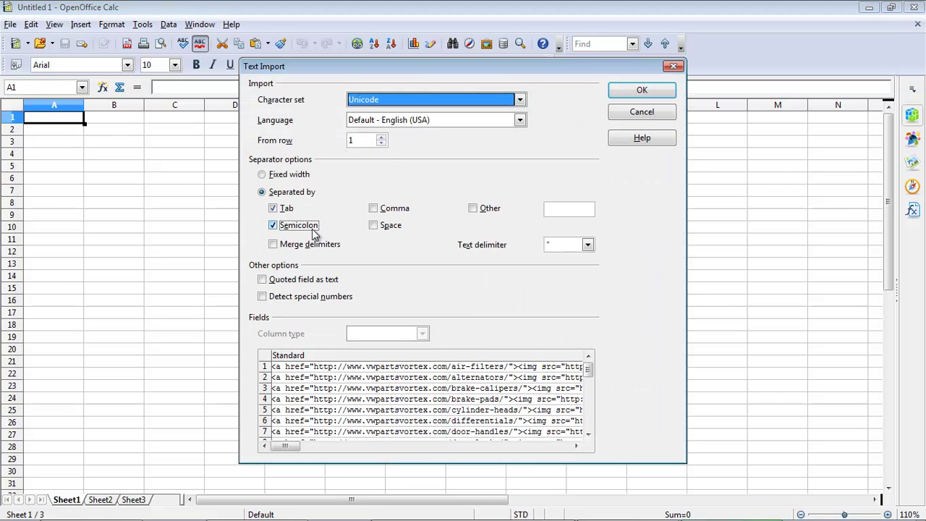
pyautogui.click(371, 445)
pyautogui.click(371, 445)
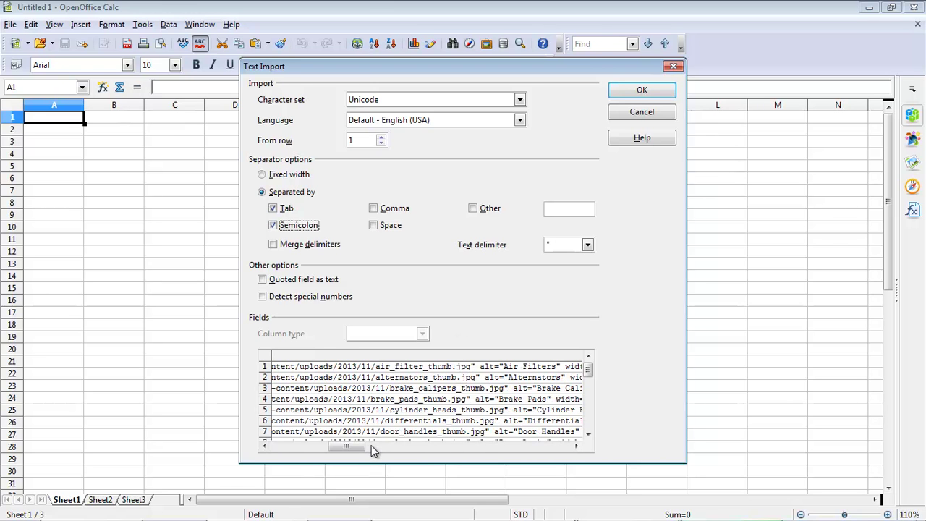
pyautogui.moveTo(362, 448); pyautogui.dragTo(458, 465)
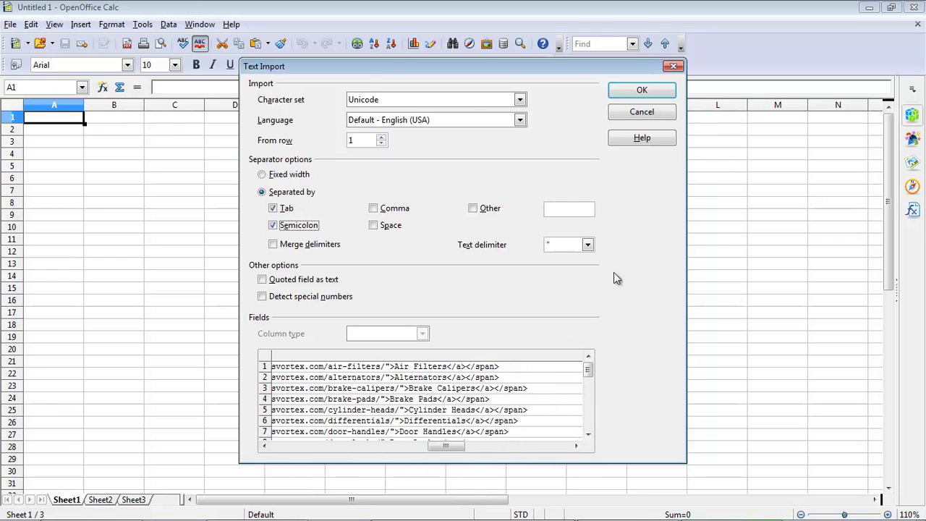
pyautogui.click(646, 93)
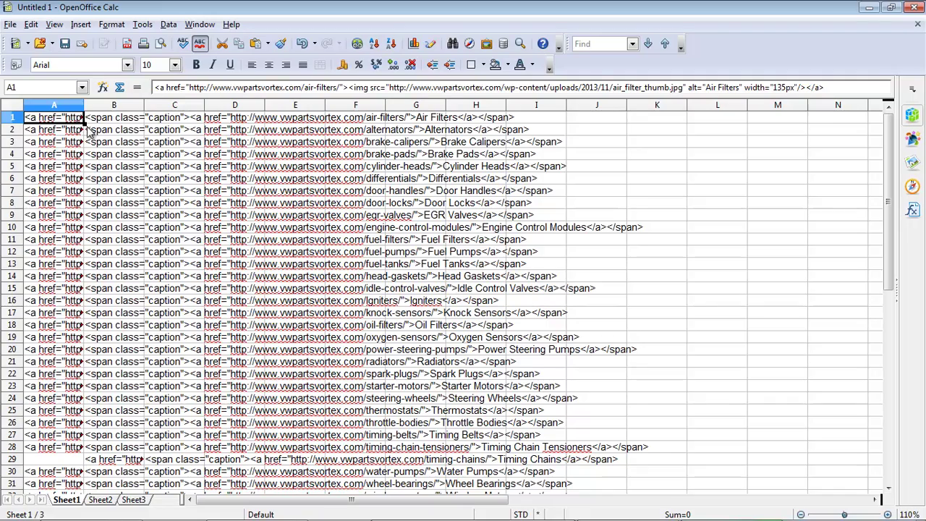
# Step: Autofit all columns so the full imported HTML lines show
pyautogui.click(13, 107)
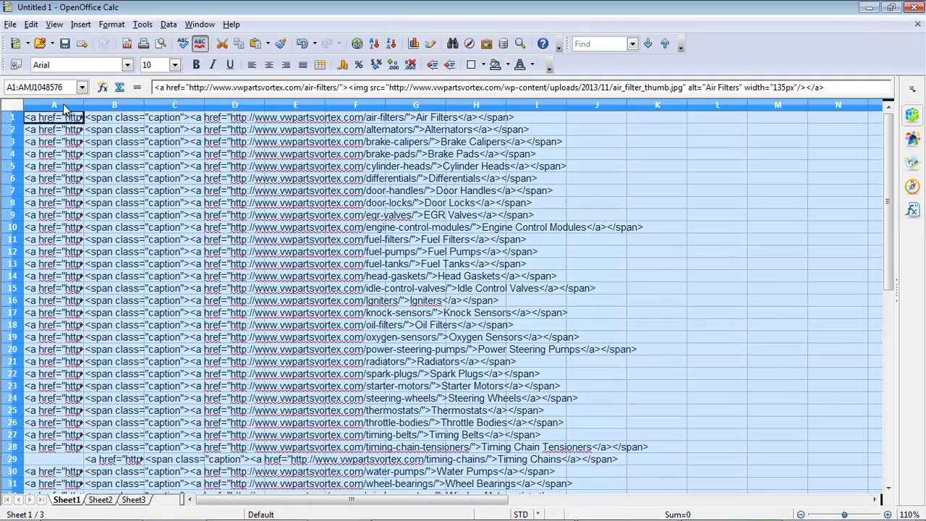
pyautogui.doubleClick(84, 106)
pyautogui.click(271, 180)
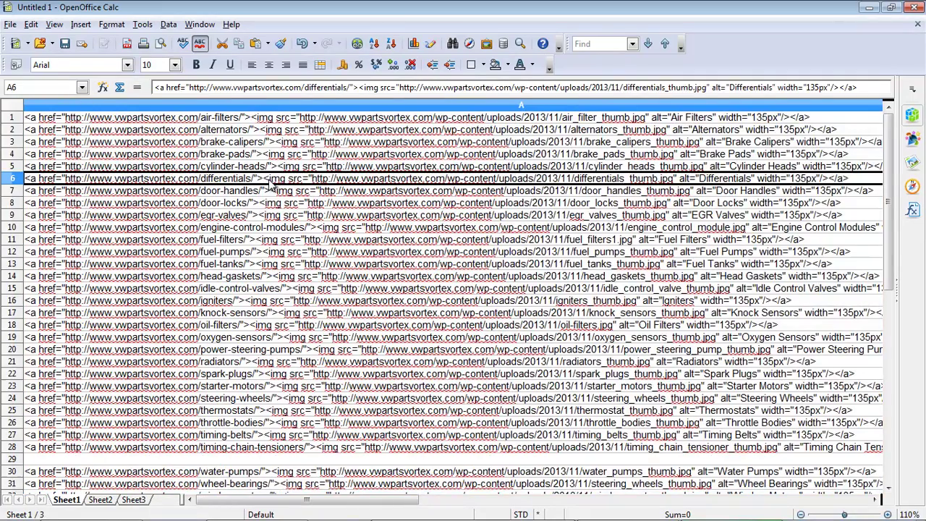
# Step: Check columns A and B row by row and find row 29's Timing Chains link misplaced in B29
pyautogui.press('Up')
pyautogui.hotkey('ctrl', 'Home')
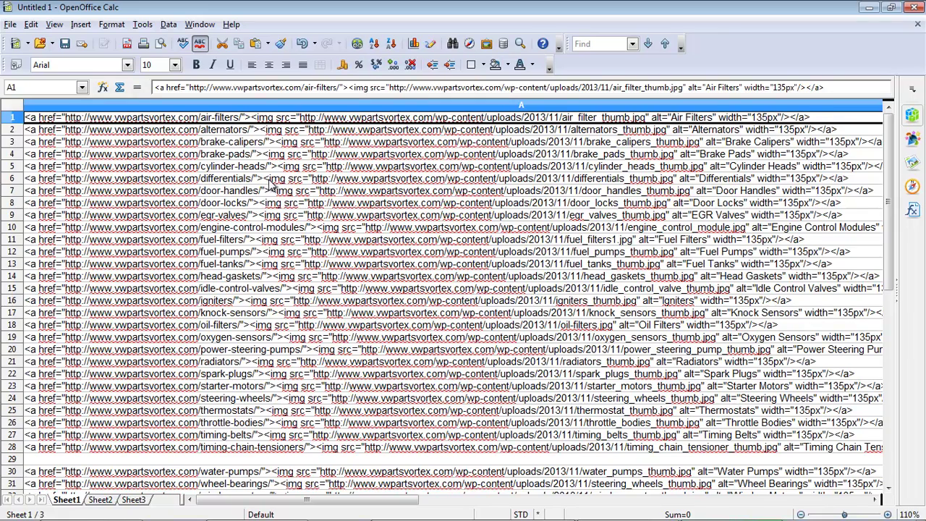
pyautogui.press('Right')
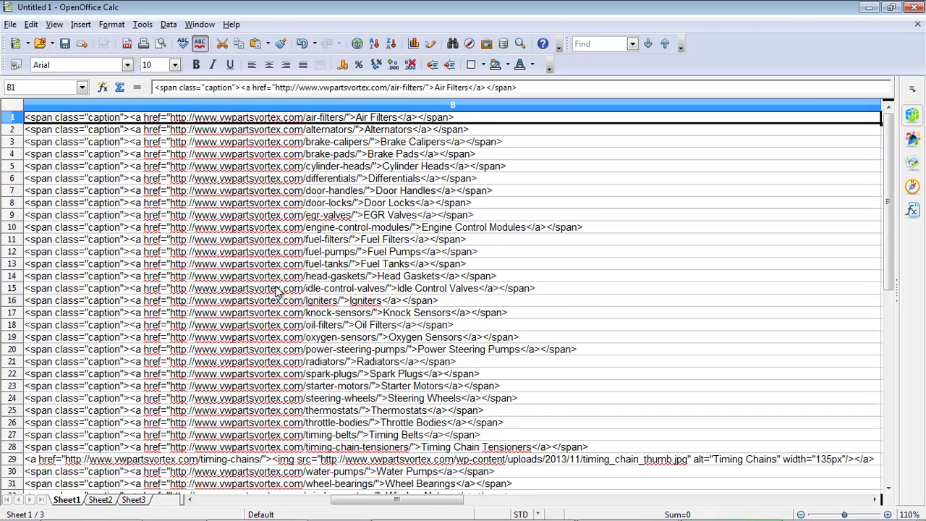
pyautogui.scroll(-4, 277, 291)
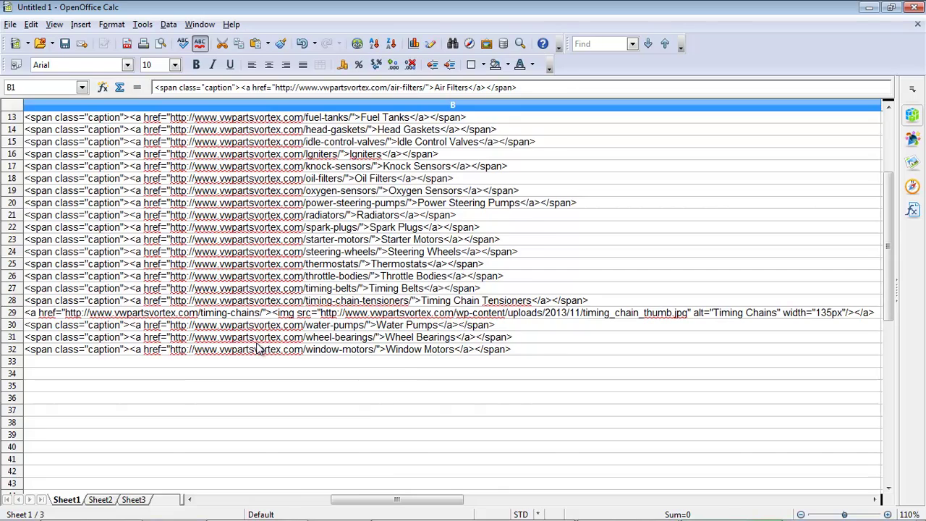
pyautogui.scroll(4, 258, 348)
pyautogui.press('Down')
pyautogui.press('Down')
pyautogui.press('Down')
pyautogui.press('Down')
pyautogui.press('Down')
pyautogui.press('Down')
pyautogui.press('Down')
pyautogui.press('Down')
pyautogui.press('Down')
pyautogui.press('Down')
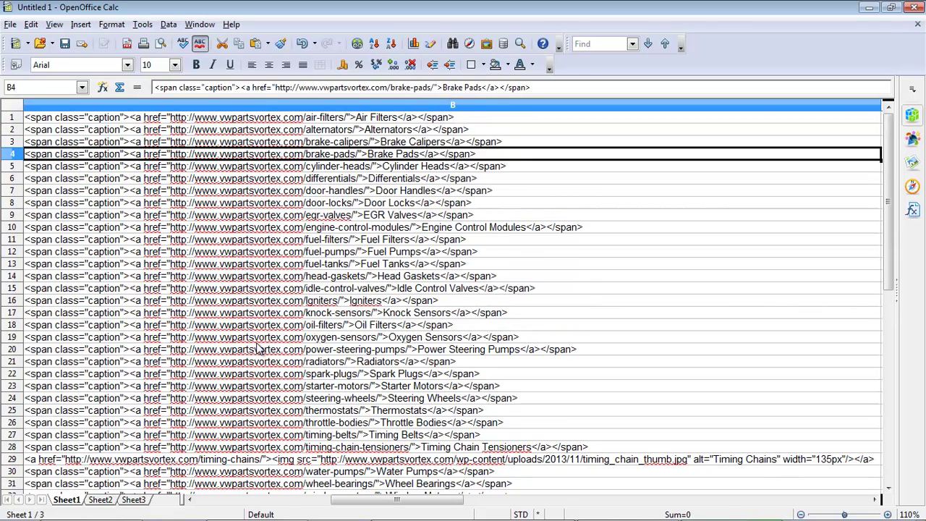
pyautogui.press('Down')
pyautogui.press('Down')
pyautogui.press('Down')
pyautogui.press('Down')
pyautogui.press('Down')
pyautogui.press('Down')
pyautogui.press('Down')
pyautogui.press('Down')
pyautogui.press('Down')
pyautogui.press('Down')
pyautogui.press('Down')
pyautogui.press('Down')
pyautogui.press('Down')
pyautogui.press('Down')
pyautogui.press('Down')
pyautogui.press('Down')
pyautogui.press('Down')
pyautogui.press('Down')
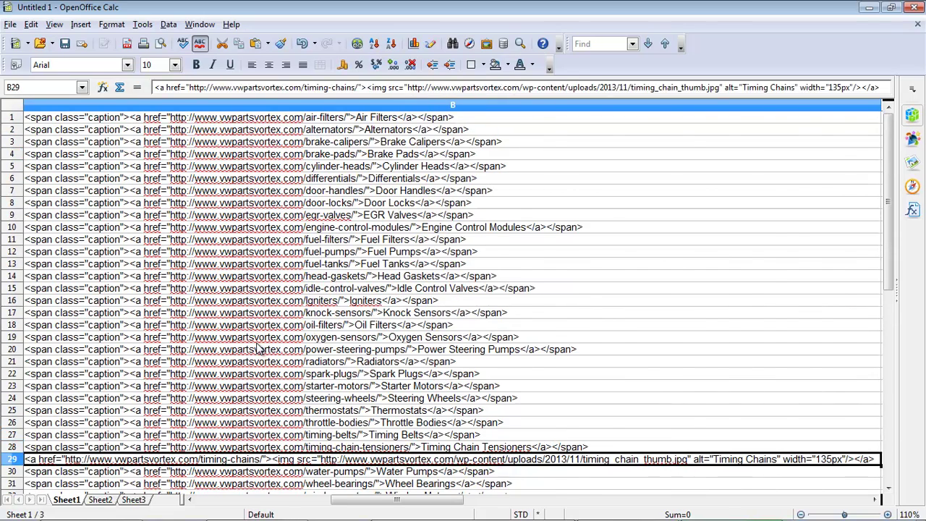
pyautogui.press('Left')
pyautogui.press('Right')
pyautogui.press('Left')
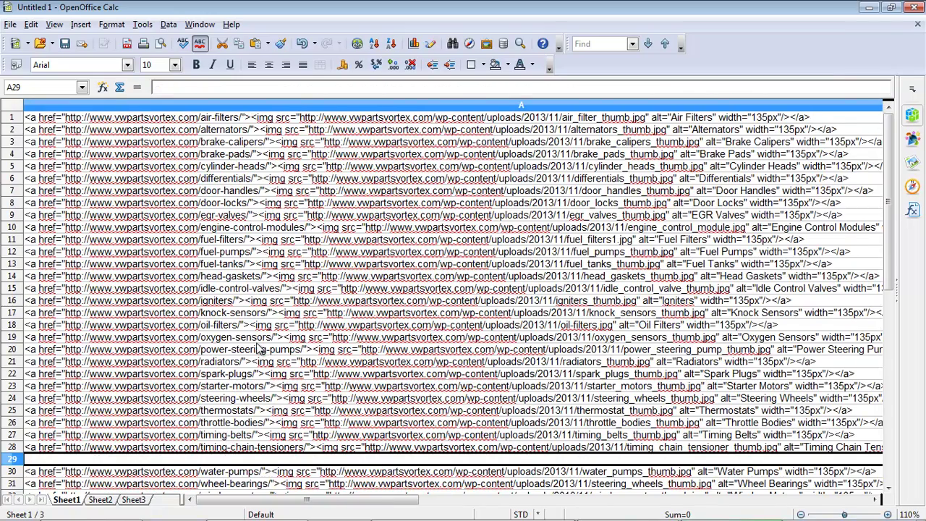
# Step: Delete empty cell A29 with Shift cells left so row 29 aligns with the others
pyautogui.rightClick(151, 459)
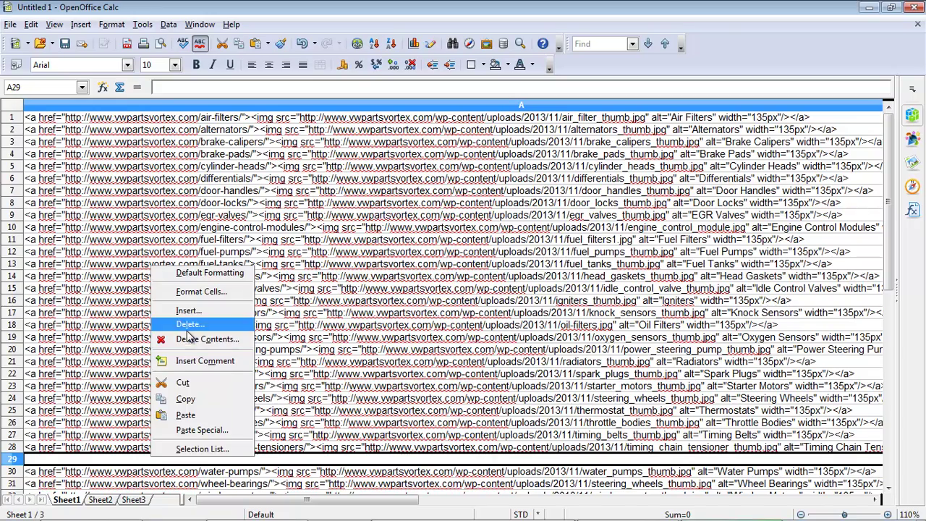
pyautogui.click(187, 325)
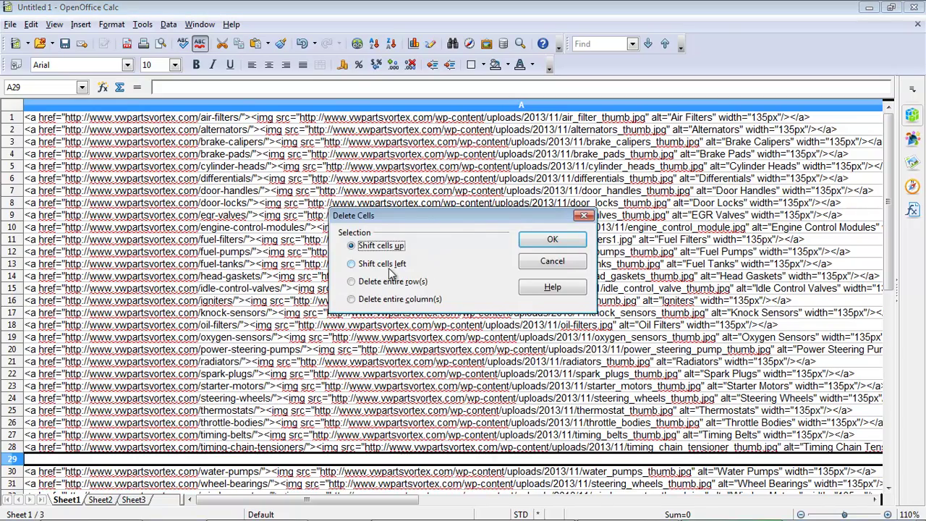
pyautogui.click(389, 265)
pyautogui.click(549, 241)
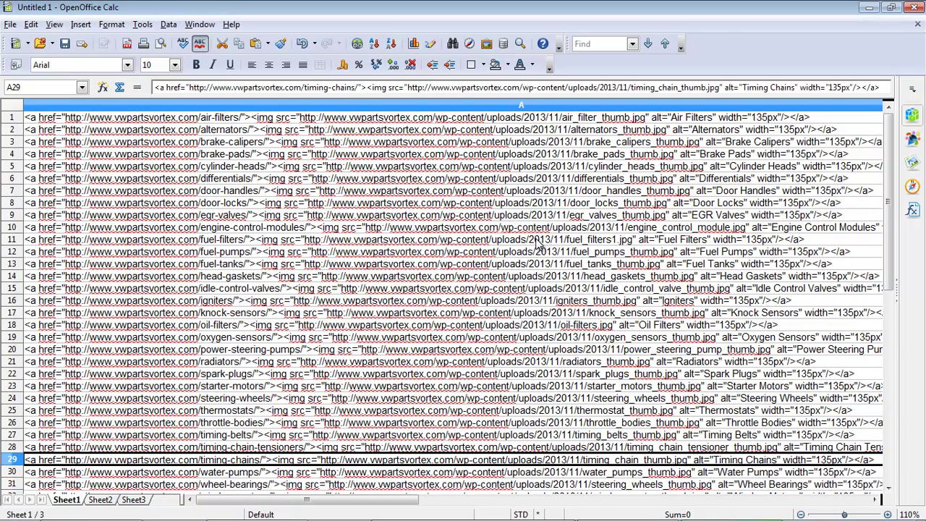
pyautogui.press('Right')
pyautogui.scroll(-4, 535, 246)
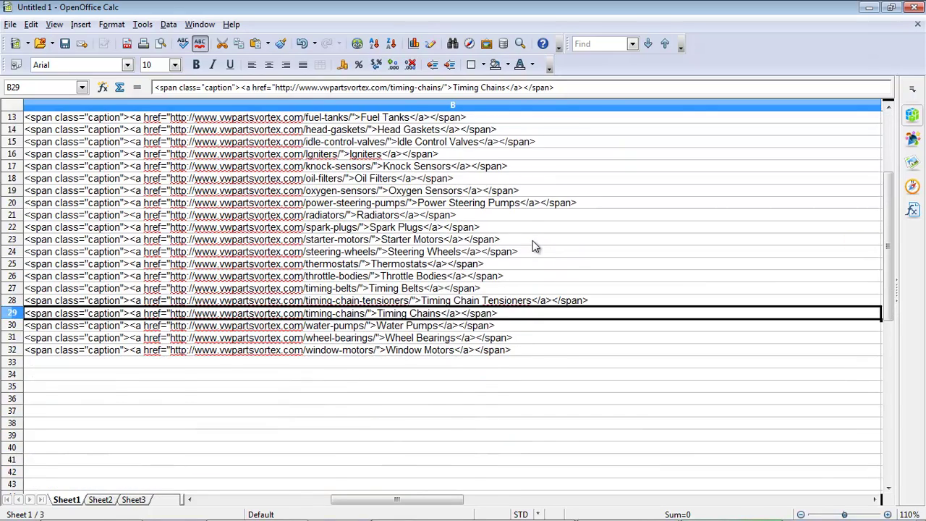
pyautogui.scroll(4, 535, 246)
# Step: Select the 32 caption cells B1:B32
pyautogui.click(356, 120)
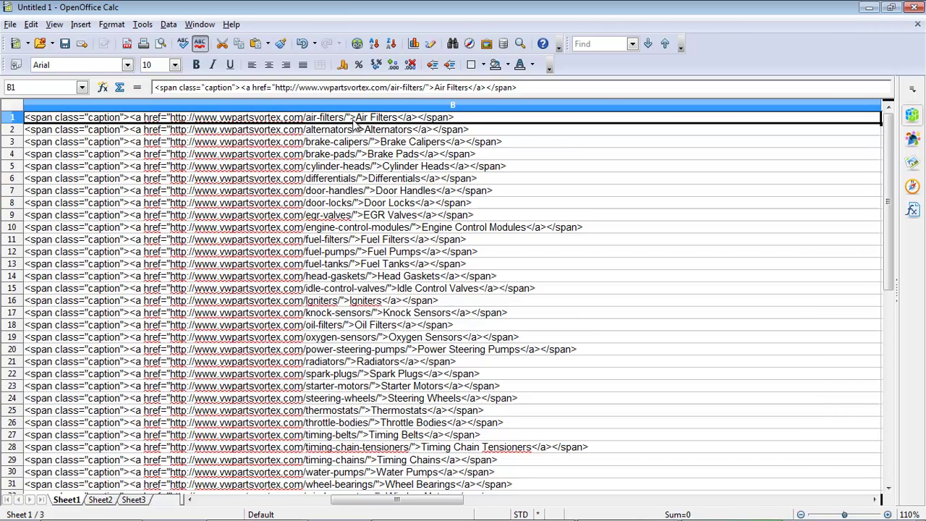
pyautogui.press('Down')
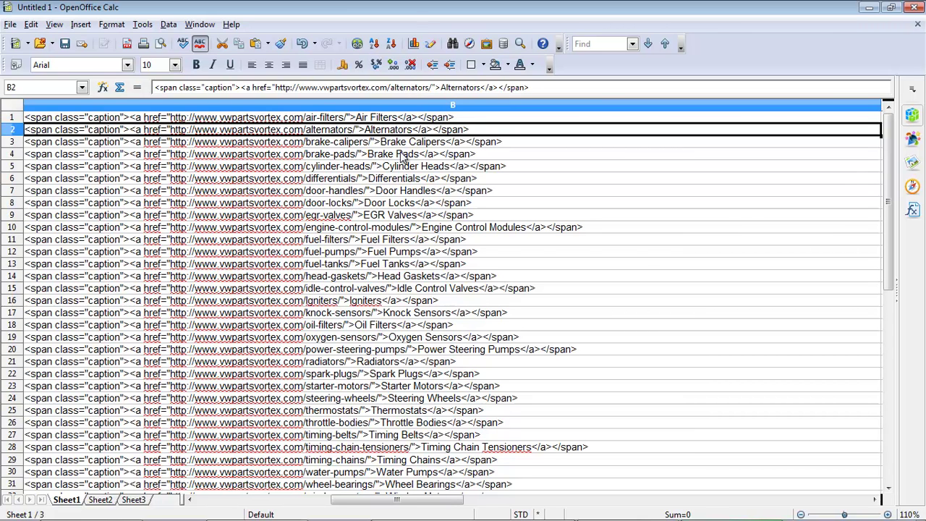
pyautogui.press('Up')
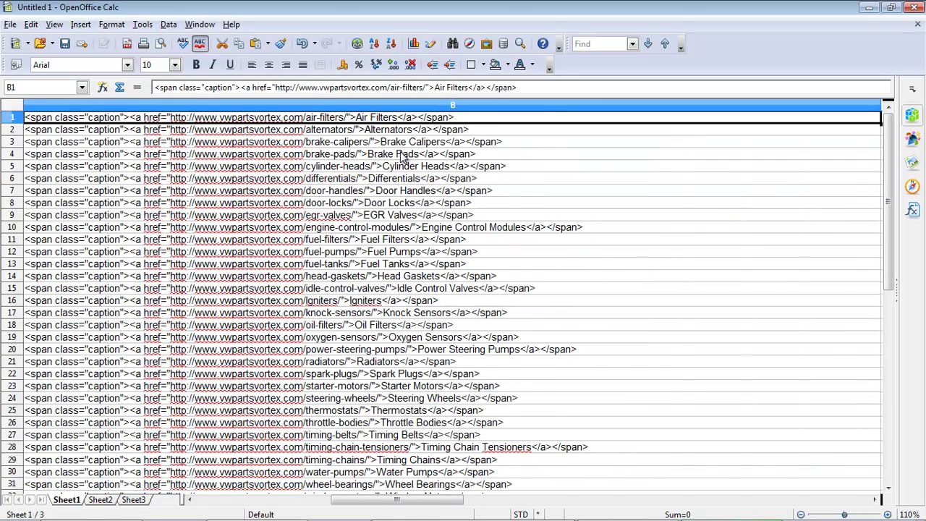
pyautogui.hotkey('shift', 'Down')
pyautogui.hotkey('shift', 'Up')
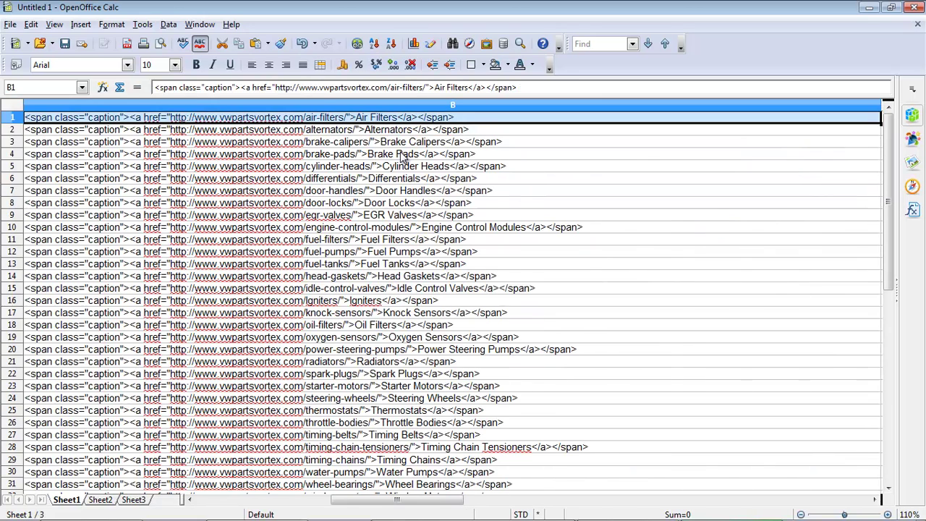
pyautogui.hotkey('shift', 'Down')
pyautogui.hotkey('shift', 'Down')
pyautogui.hotkey('shift', 'Down')
pyautogui.hotkey('shift', 'Down')
pyautogui.hotkey('shift', 'Down')
pyautogui.hotkey('shift', 'Down')
pyautogui.hotkey('shift', 'Down')
pyautogui.hotkey('shift', 'Down')
pyautogui.hotkey('shift', 'Down')
pyautogui.hotkey('shift', 'Down')
pyautogui.hotkey('shift', 'Down')
pyautogui.hotkey('shift', 'Down')
pyautogui.hotkey('shift', 'Down')
pyautogui.hotkey('shift', 'Down')
pyautogui.hotkey('shift', 'Down')
pyautogui.hotkey('shift', 'Down')
pyautogui.hotkey('shift', 'Down')
pyautogui.hotkey('shift', 'Down')
pyautogui.hotkey('shift', 'Down')
pyautogui.hotkey('shift', 'Down')
pyautogui.hotkey('shift', 'Down')
pyautogui.hotkey('shift', 'Down')
pyautogui.hotkey('shift', 'Down')
pyautogui.hotkey('shift', 'Down')
pyautogui.hotkey('shift', 'Down')
pyautogui.hotkey('shift', 'Down')
pyautogui.hotkey('shift', 'Down')
pyautogui.hotkey('shift', 'Down')
pyautogui.hotkey('shift', 'Down')
pyautogui.hotkey('shift', 'Down')
pyautogui.hotkey('shift', 'Down')
pyautogui.hotkey('shift', 'Down')
pyautogui.hotkey('shift', 'Down')
pyautogui.hotkey('shift', 'Down')
pyautogui.hotkey('ctrl', 'c')
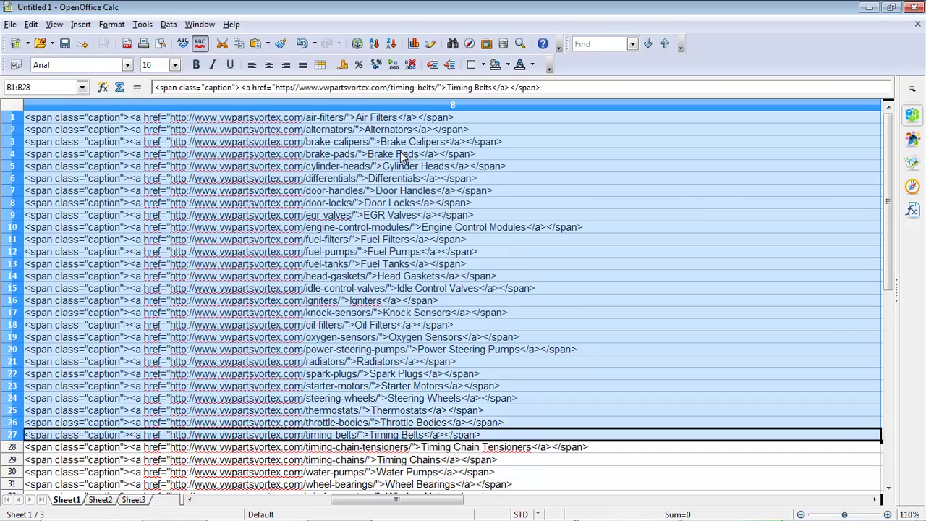
pyautogui.hotkey('shift', 'Up')
pyautogui.hotkey('shift', 'Up')
pyautogui.hotkey('shift', 'Up')
pyautogui.hotkey('shift', 'Up')
pyautogui.hotkey('shift', 'Up')
pyautogui.hotkey('shift', 'Up')
pyautogui.hotkey('shift', 'Up')
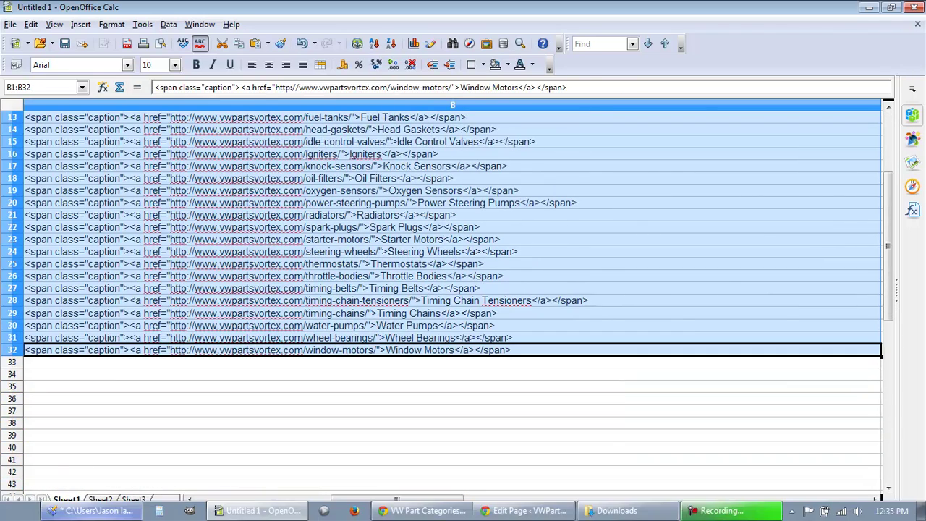
# Step: Paste the copied captions into the Notepad2 file and select the /"> ending line 1's link
pyautogui.click(114, 512)
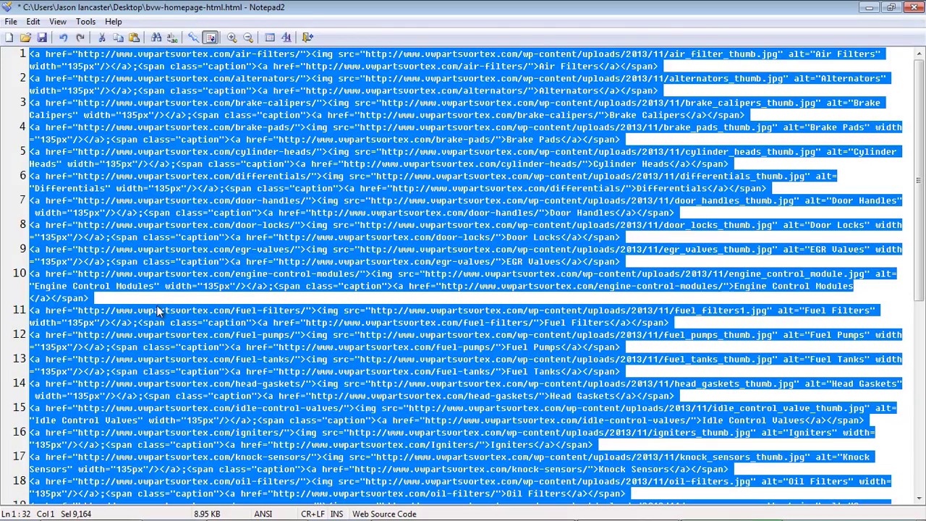
pyautogui.hotkey('ctrl', 'v')
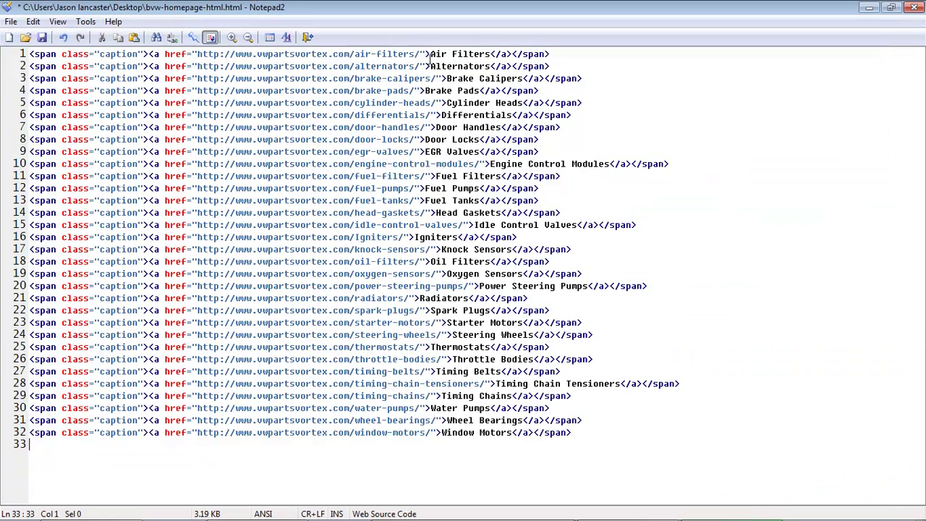
pyautogui.click(431, 54)
pyautogui.hotkey('shift', 'Right')
pyautogui.hotkey('shift', 'Right')
pyautogui.hotkey('shift', 'Right')
pyautogui.hotkey('shift', 'Right')
pyautogui.hotkey('shift', 'Right')
pyautogui.hotkey('shift', 'Right')
pyautogui.hotkey('shift', 'Right')
pyautogui.hotkey('shift', 'Right')
pyautogui.hotkey('shift', 'Right')
pyautogui.hotkey('shift', 'Right')
pyautogui.hotkey('shift', 'Right')
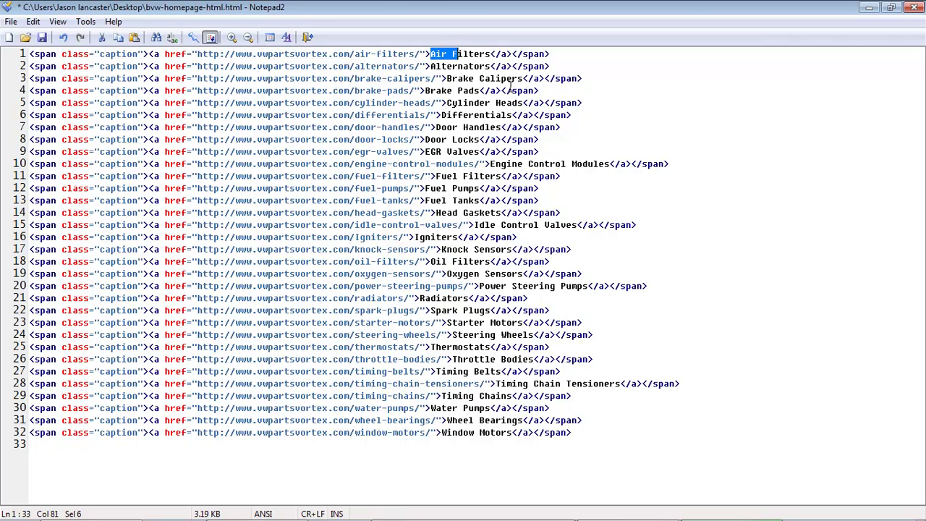
pyautogui.press('Left')
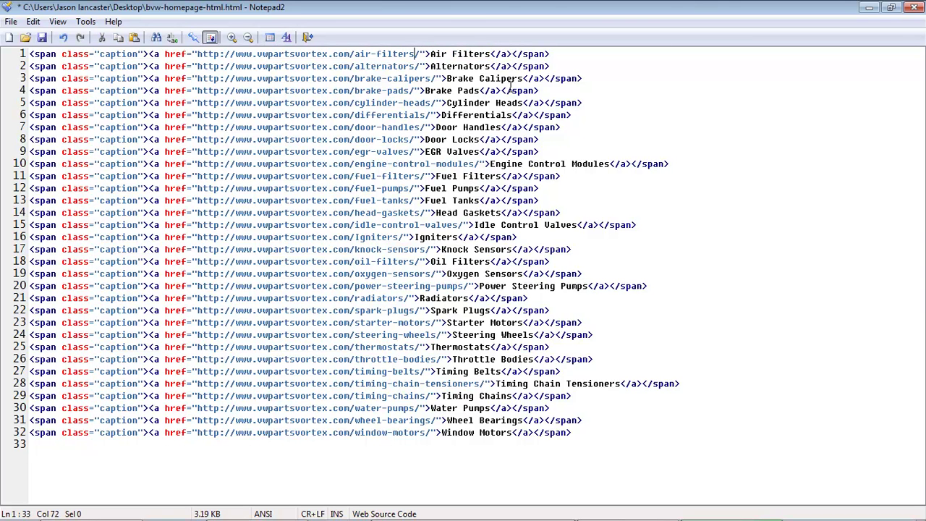
pyautogui.hotkey('shift', 'Right')
pyautogui.hotkey('shift', 'Right')
pyautogui.hotkey('shift', 'Right')
# Step: Replace every /"> with /">; across all 32 lines
pyautogui.hotkey('ctrl', 'h')
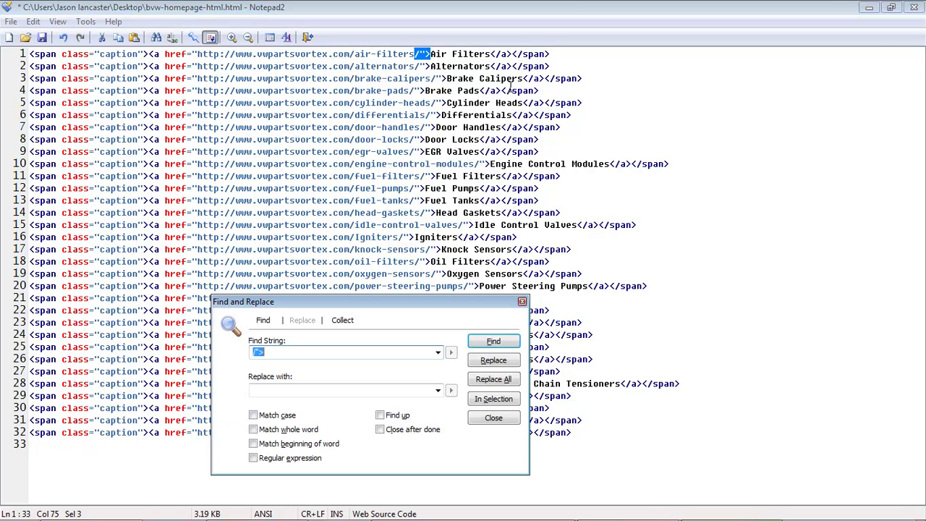
pyautogui.press('Tab')
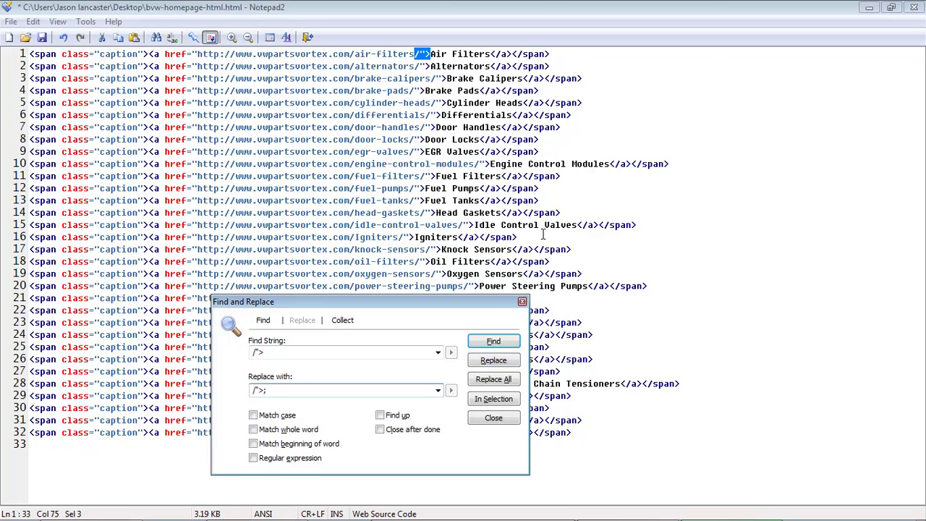
pyautogui.click(493, 379)
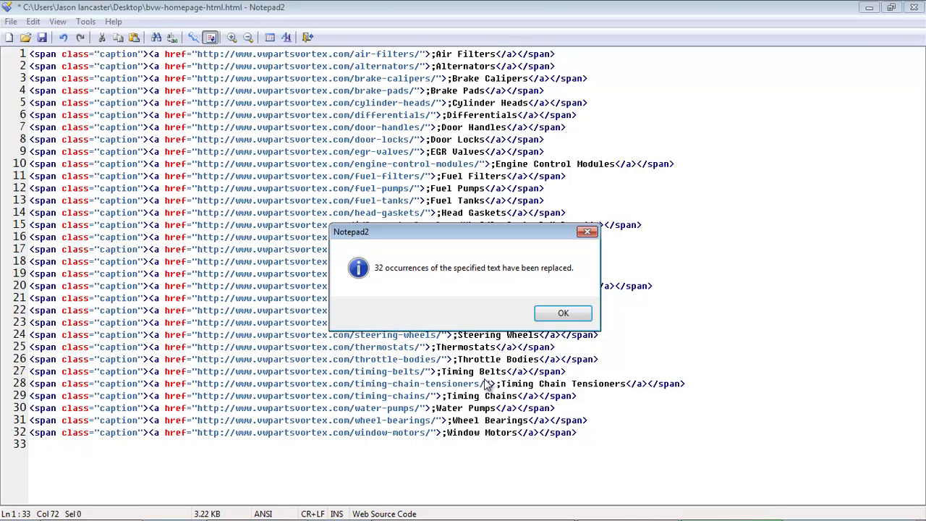
pyautogui.click(577, 315)
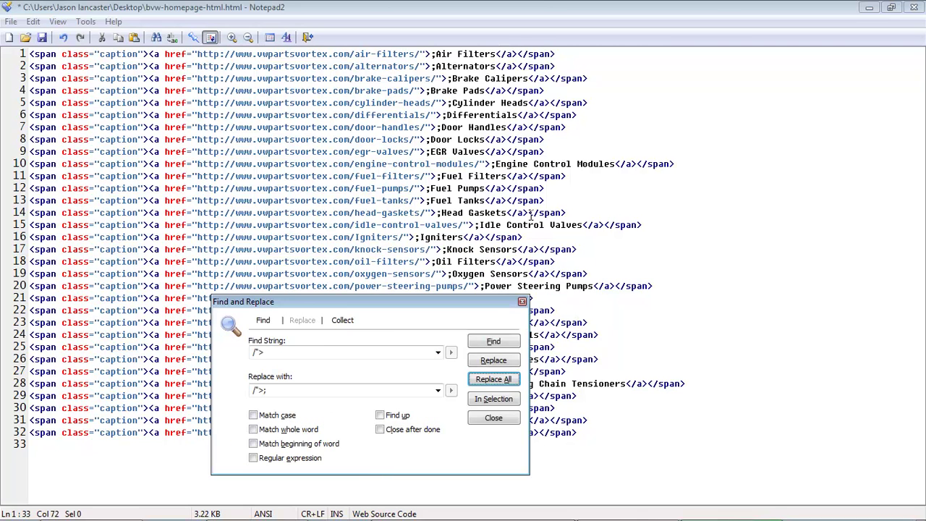
pyautogui.click(493, 419)
pyautogui.click(523, 395)
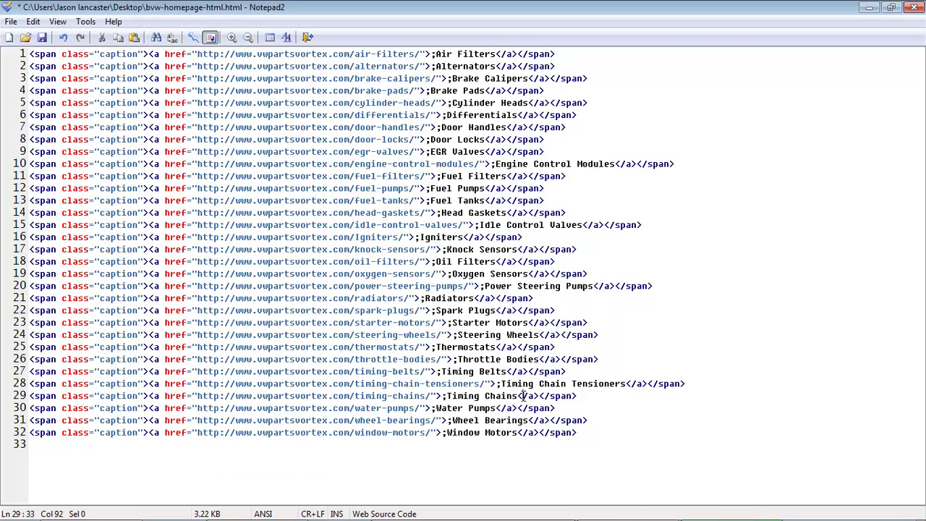
# Step: Select the </a> closing tag after Air Filters on line 1
pyautogui.moveTo(523, 395); pyautogui.dragTo(577, 397)
pyautogui.click(523, 115)
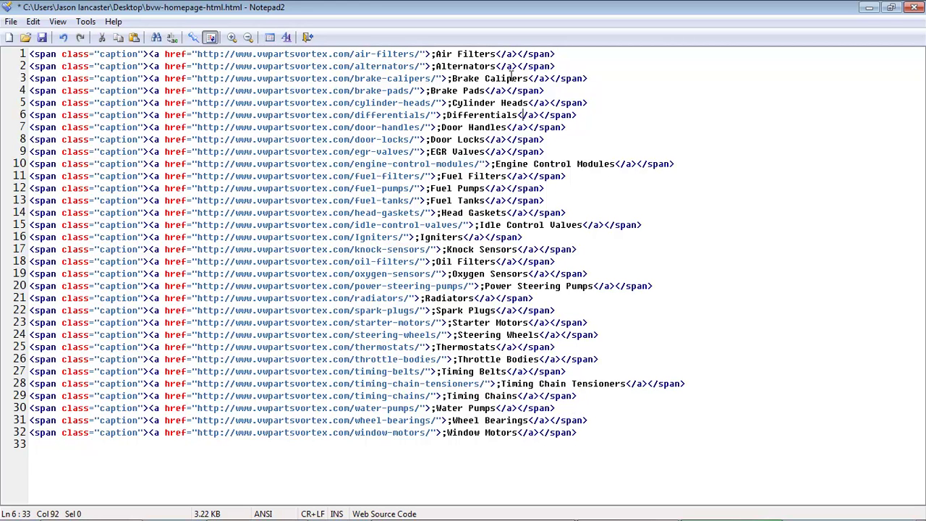
pyautogui.moveTo(496, 54); pyautogui.dragTo(519, 54)
pyautogui.hotkey('ctrl', 'c')
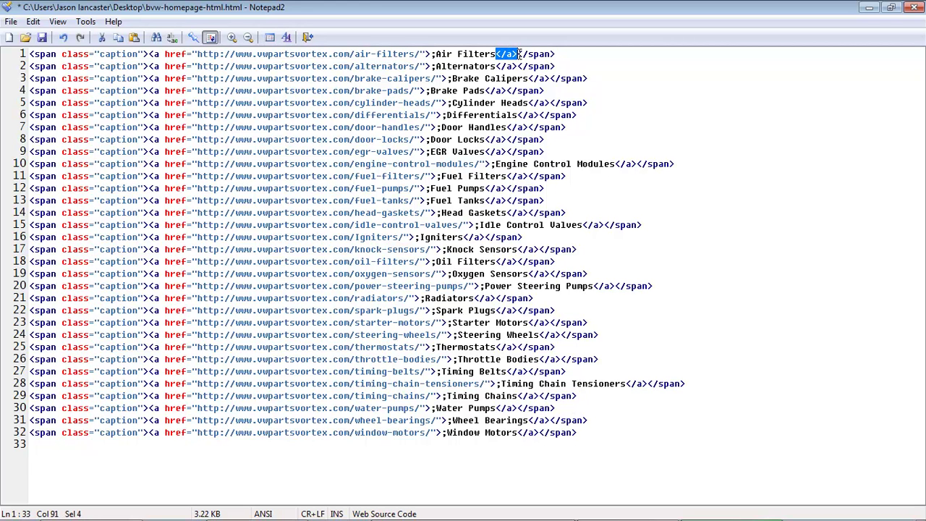
# Step: Replace every </a> with ;</a> in the file, then select the whole document
pyautogui.hotkey('ctrl', 'h')
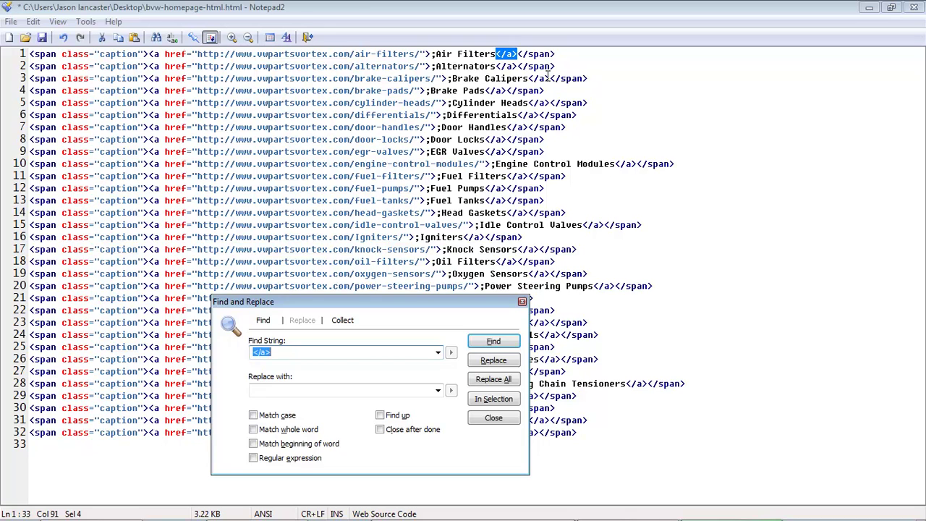
pyautogui.press('Tab')
pyautogui.hotkey('ctrl', 'v')
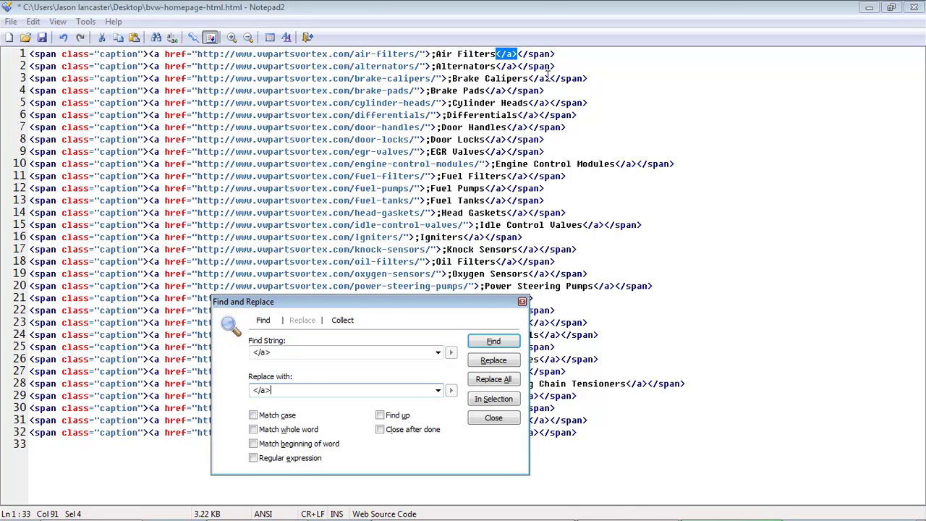
pyautogui.write(';')
pyautogui.press('Return')
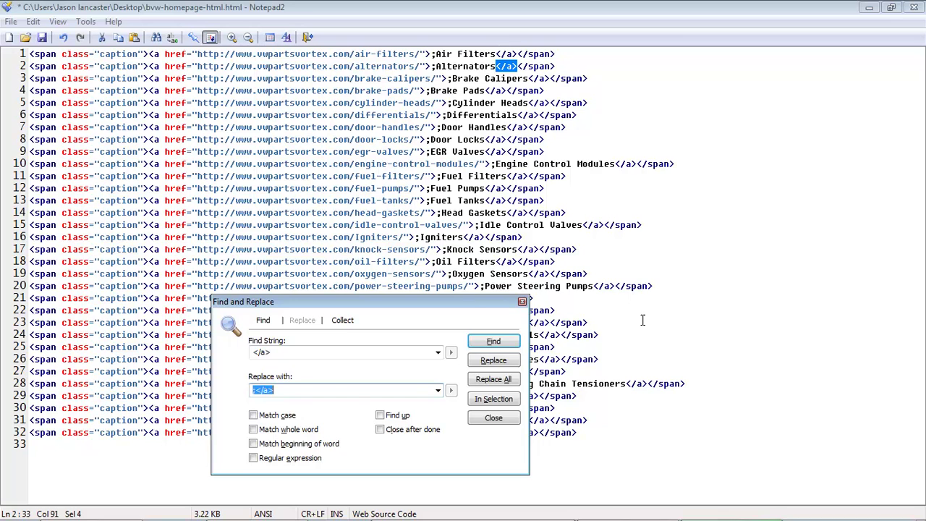
pyautogui.click(484, 381)
pyautogui.click(555, 317)
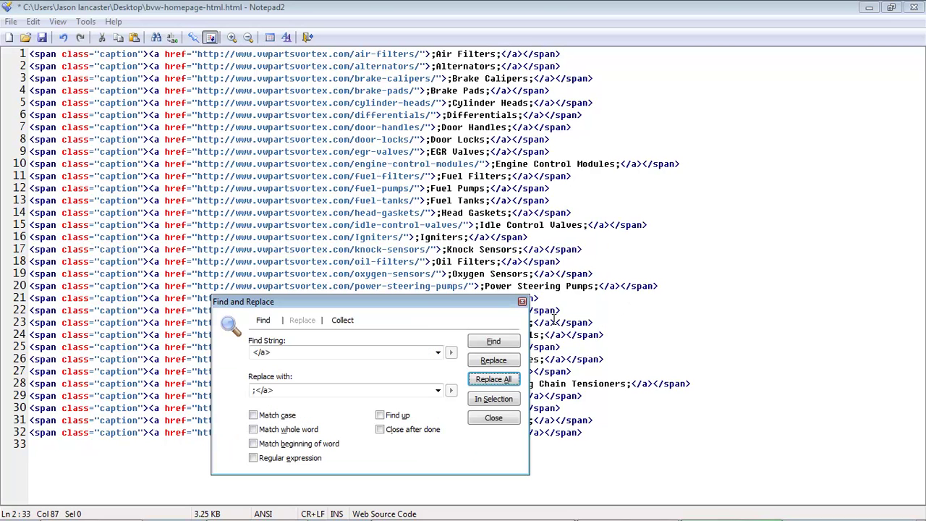
pyautogui.click(489, 421)
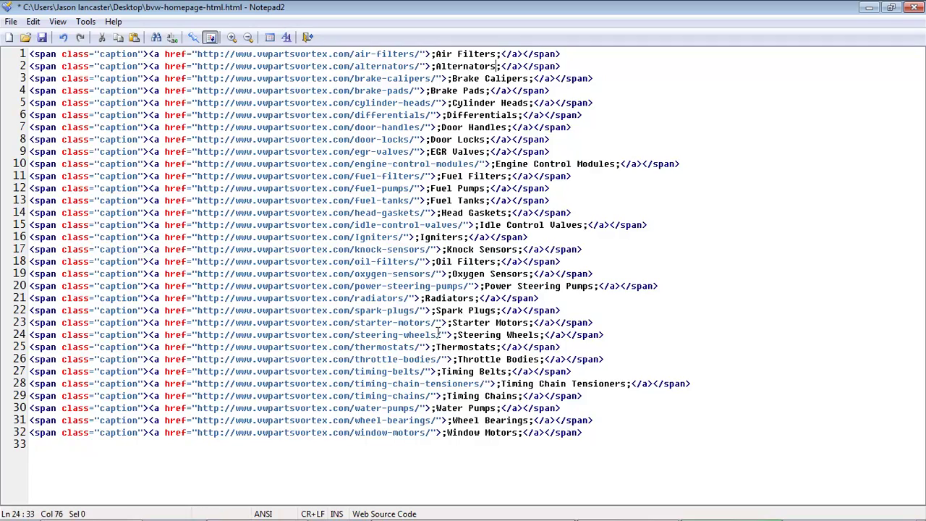
pyautogui.hotkey('ctrl', 'a')
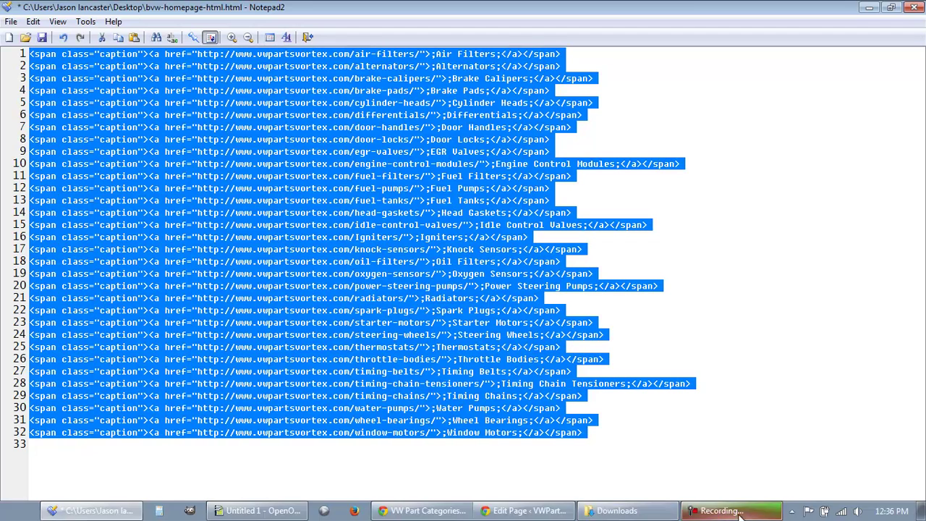
# Step: In Calc, clear column B's old contents and put the cursor on B1
pyautogui.click(225, 512)
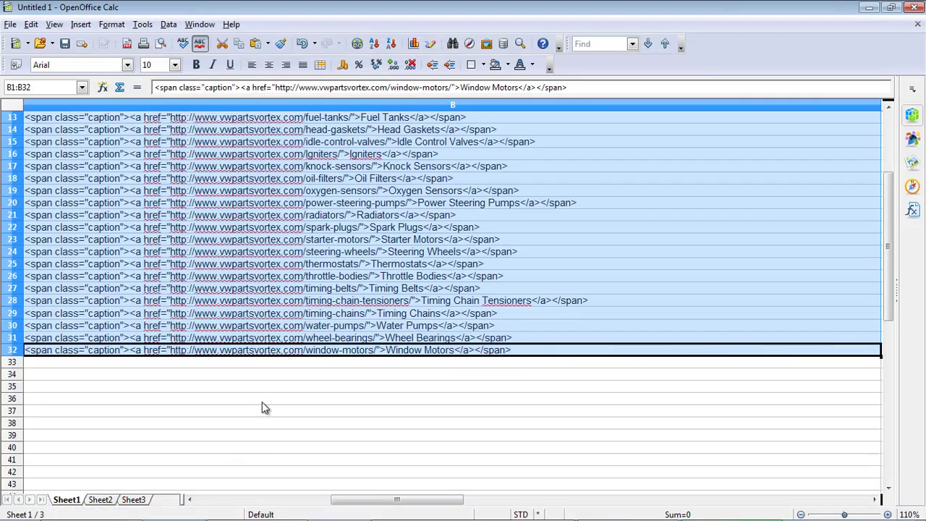
pyautogui.scroll(4, 417, 366)
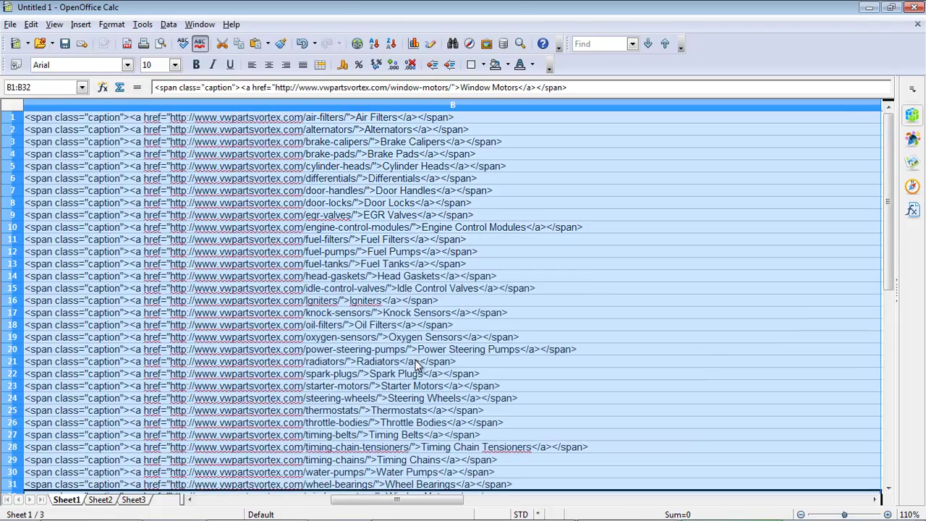
pyautogui.click(418, 367)
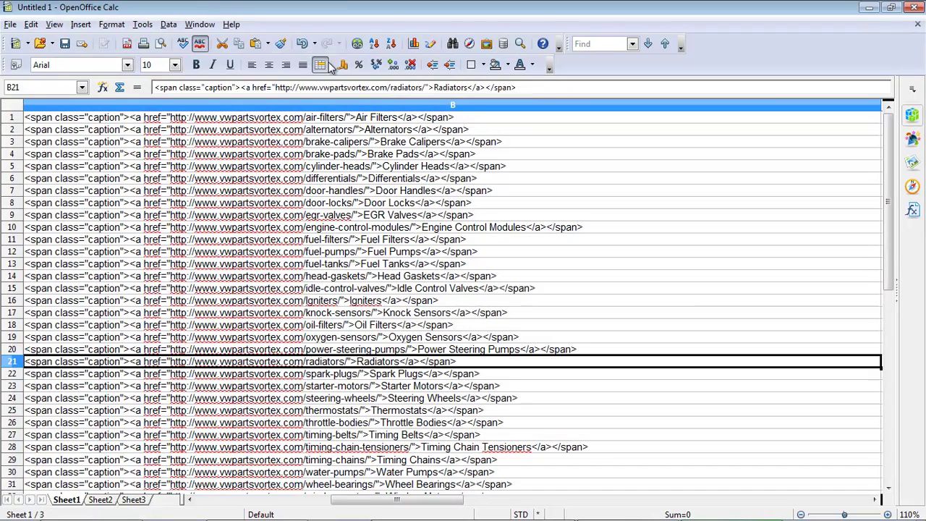
pyautogui.click(281, 105)
pyautogui.press('Delete')
pyautogui.click(281, 130)
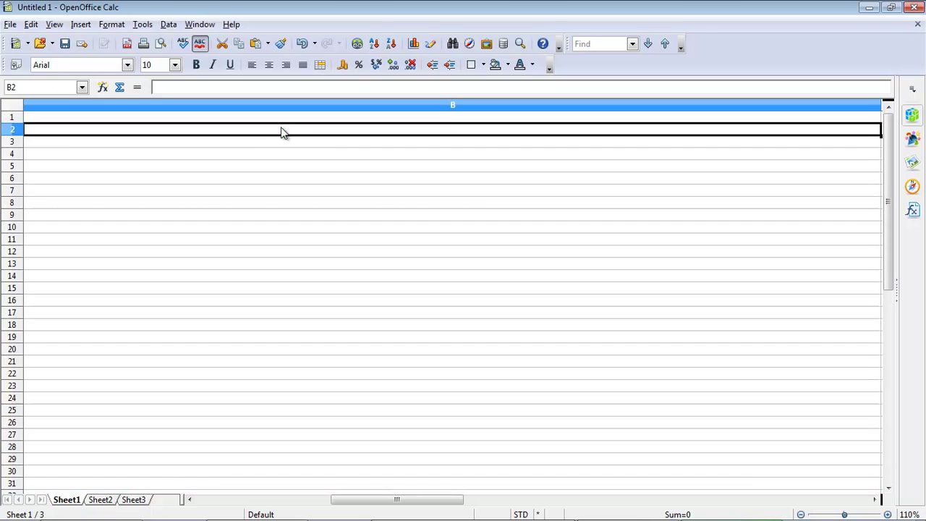
pyautogui.doubleClick(260, 128)
pyautogui.press('Up')
# Step: Paste the edited HTML as unformatted text, split at semicolons instead of tabs
pyautogui.hotkey('ctrl', 'shift', 'v')
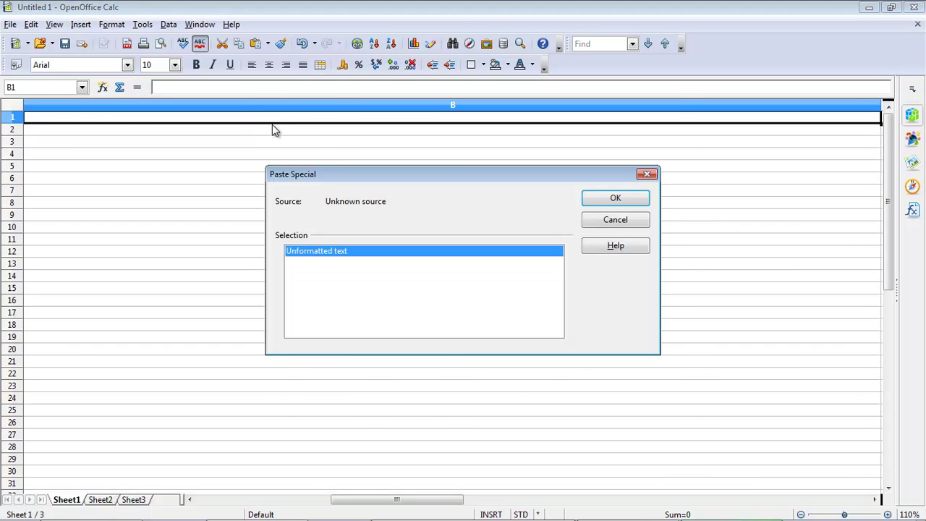
pyautogui.press('Return')
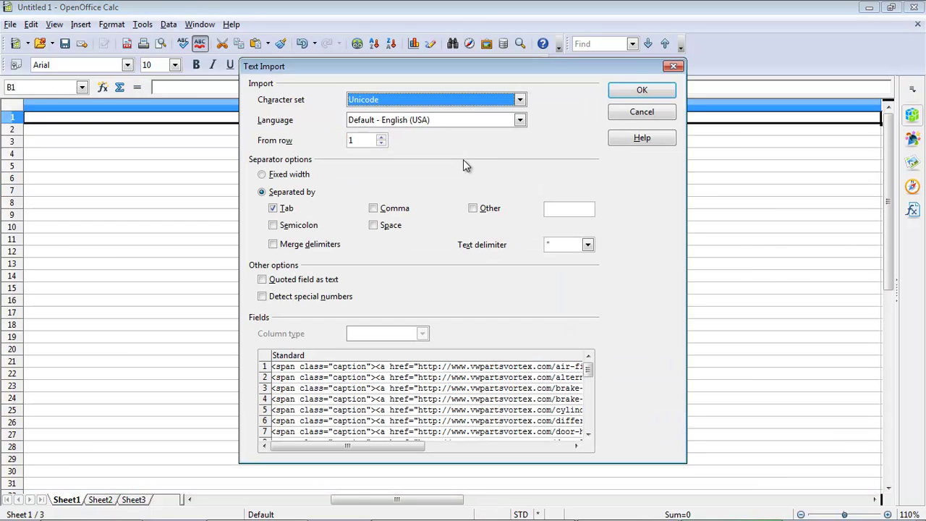
pyautogui.click(303, 225)
pyautogui.click(286, 208)
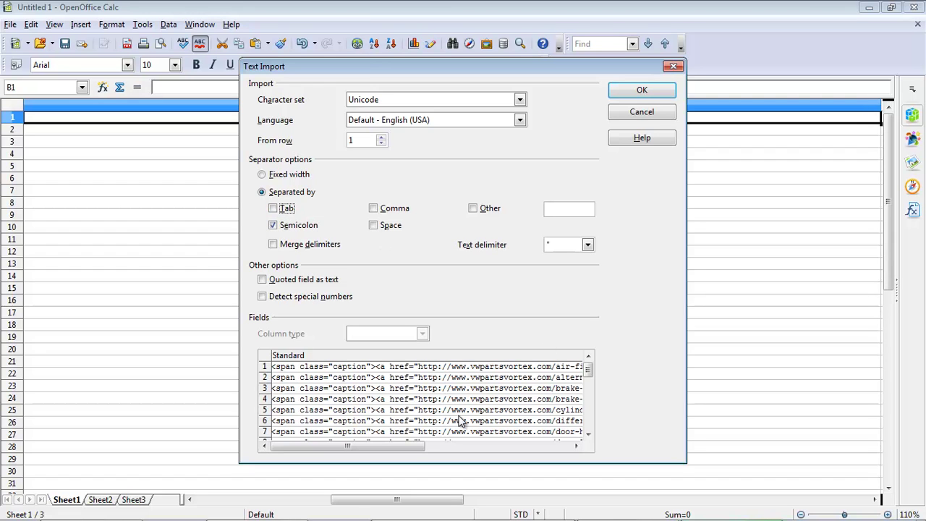
pyautogui.click(439, 445)
pyautogui.moveTo(439, 446); pyautogui.dragTo(461, 446)
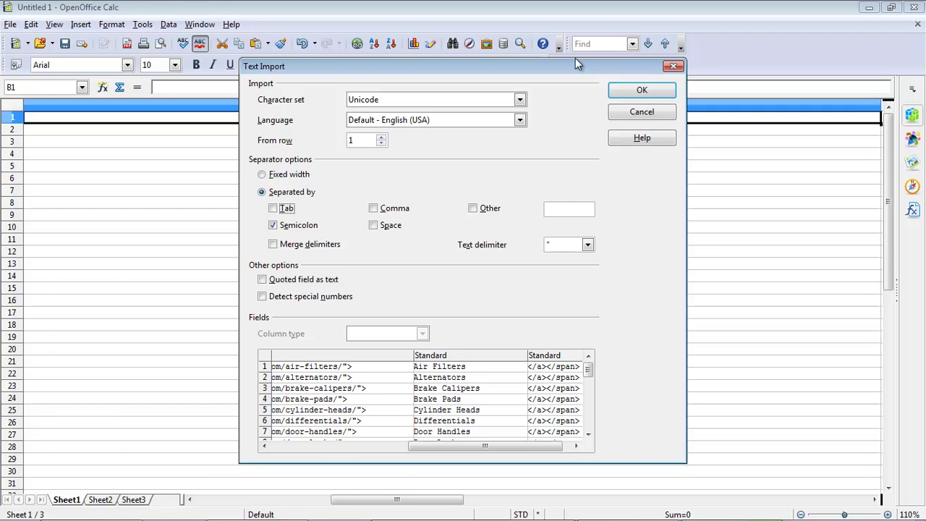
pyautogui.click(641, 90)
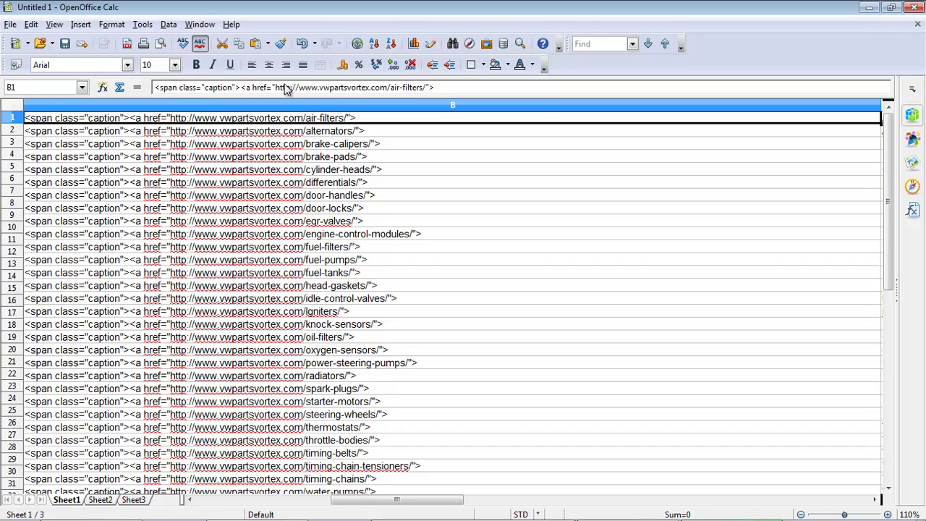
# Step: Set column B's width to 6
pyautogui.rightClick(301, 106)
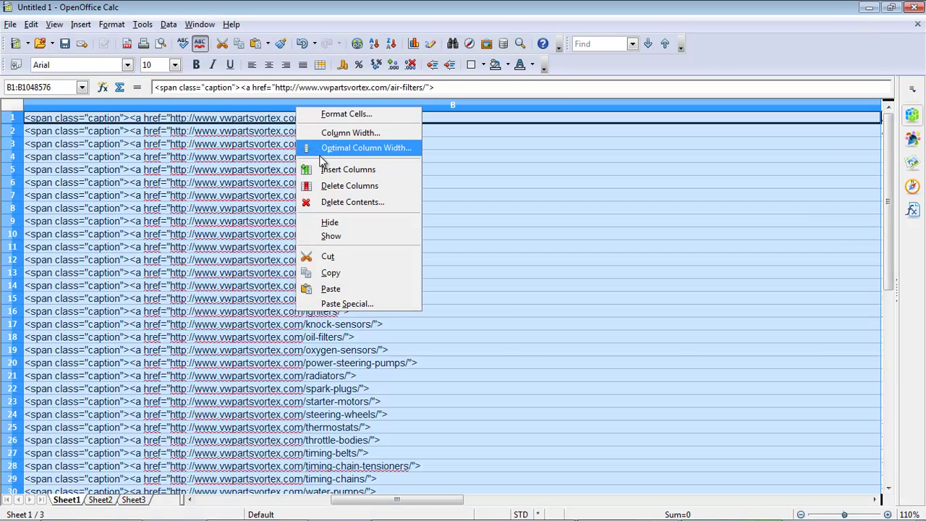
pyautogui.click(346, 133)
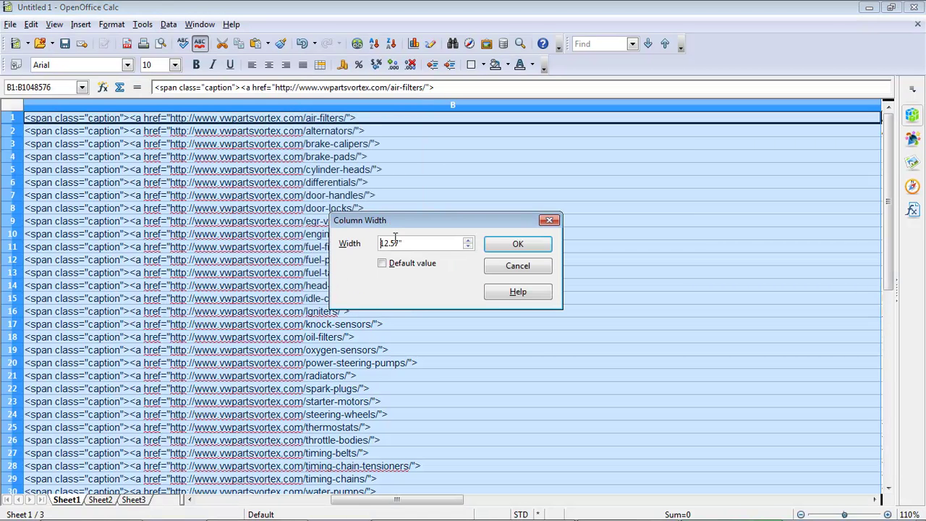
pyautogui.moveTo(416, 244); pyautogui.dragTo(379, 244)
pyautogui.write('6')
pyautogui.press('Return')
# Step: Check the part names in column C and return to cell A1
pyautogui.click(504, 172)
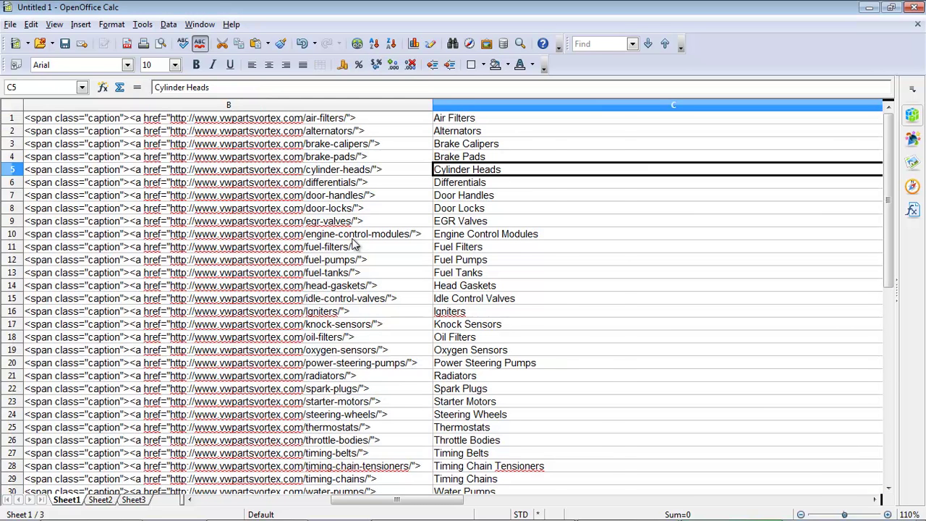
pyautogui.press('Up')
pyautogui.press('Up')
pyautogui.press('Up')
pyautogui.press('Up')
pyautogui.press('Left')
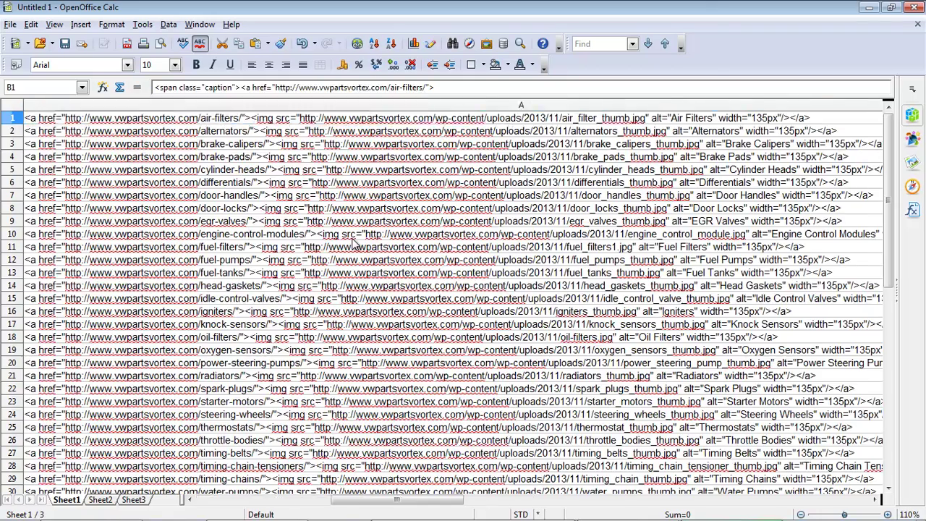
pyautogui.press('Left')
pyautogui.press('Right')
pyautogui.press('Right')
pyautogui.press('Left')
pyautogui.press('Left')
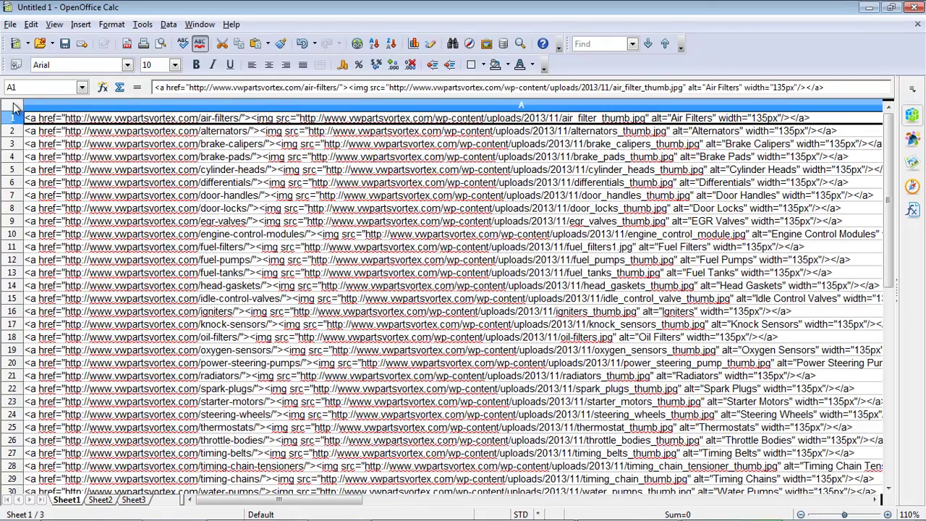
# Step: Select the whole sheet and fit columns B and C to their contents
pyautogui.hotkey('ctrl', 'a')
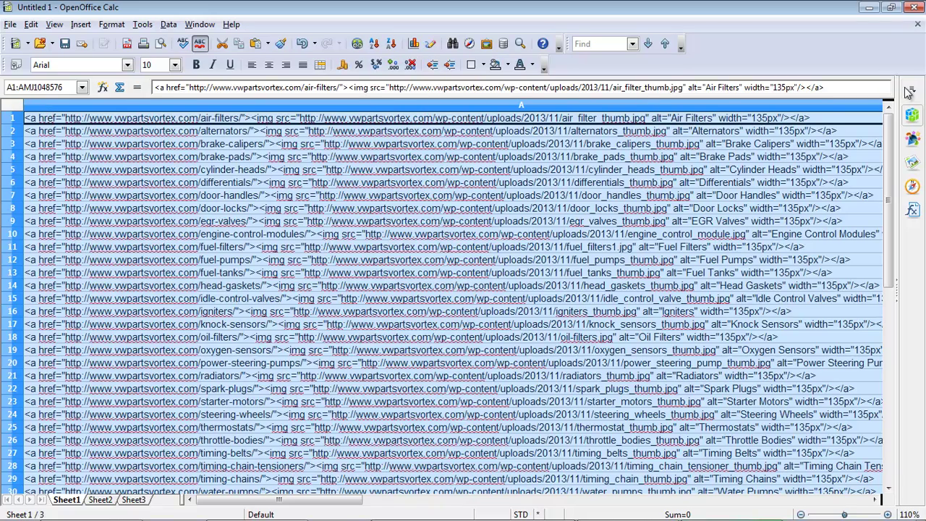
pyautogui.click(876, 499)
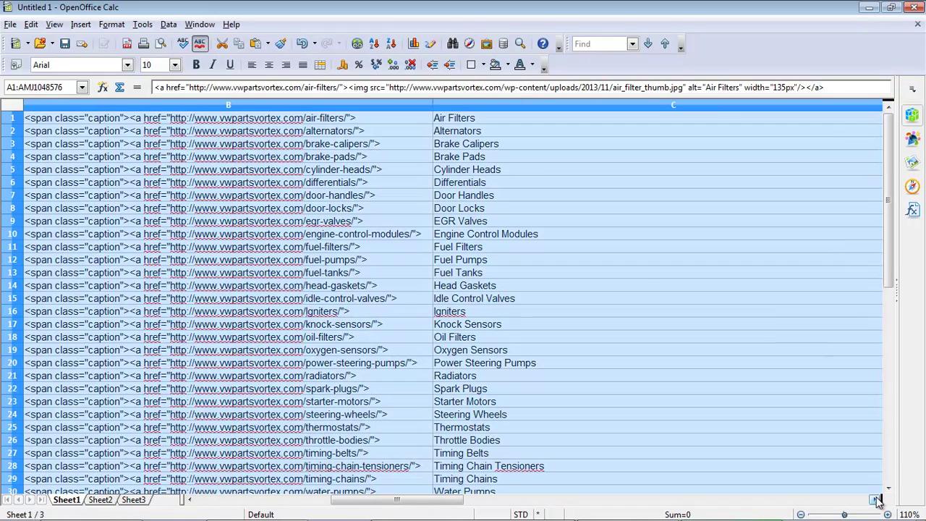
pyautogui.rightClick(299, 106)
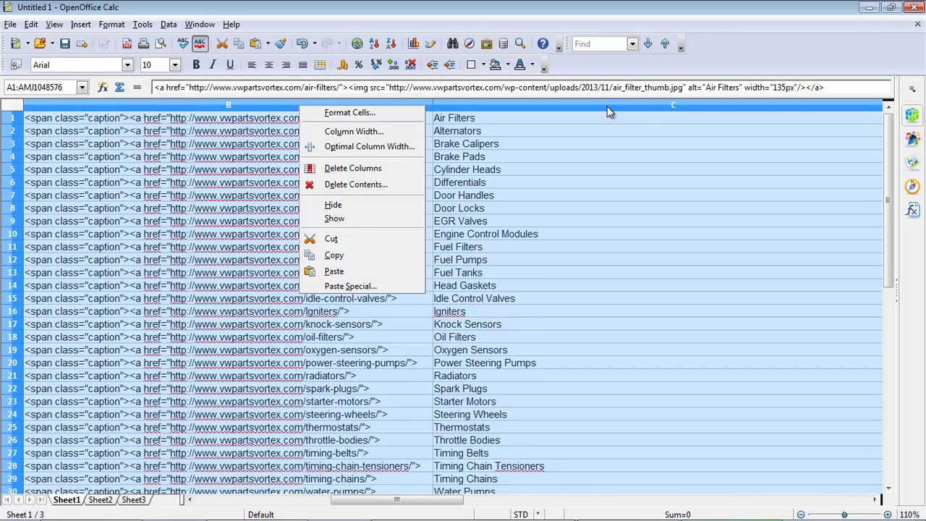
pyautogui.click(431, 107)
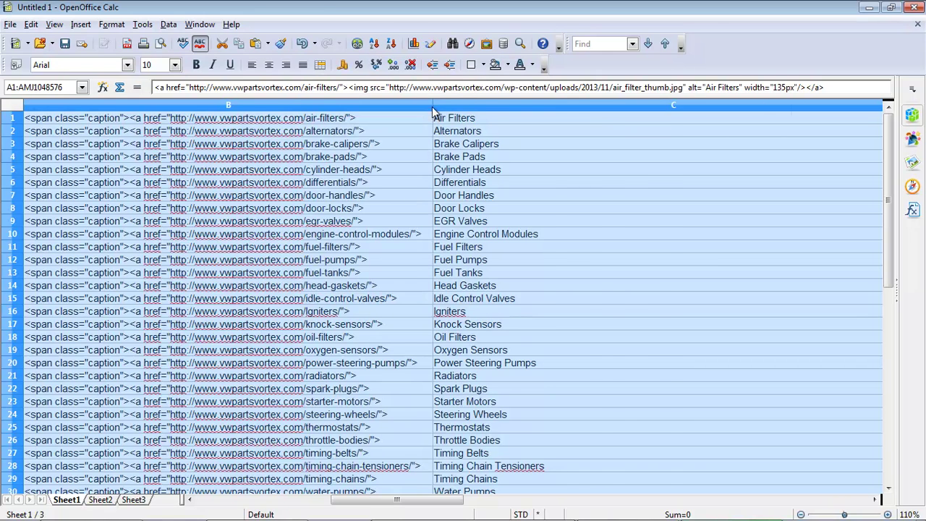
pyautogui.doubleClick(431, 107)
# Step: Start a CONCATENATE formula in E1 with "<td>" as its first value
pyautogui.hotkey('ctrl', 'Home')
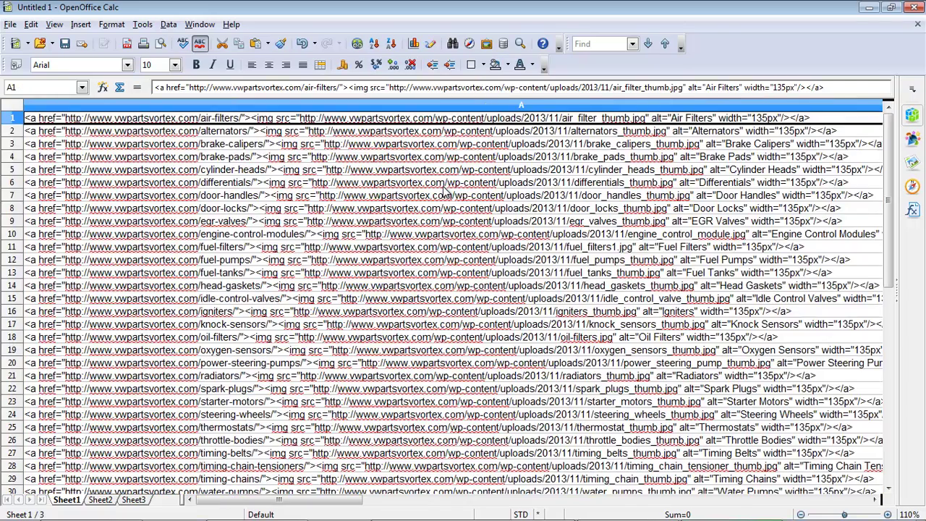
pyautogui.press('Right')
pyautogui.press('Right')
pyautogui.press('Right')
pyautogui.press('Right')
pyautogui.write('=conc')
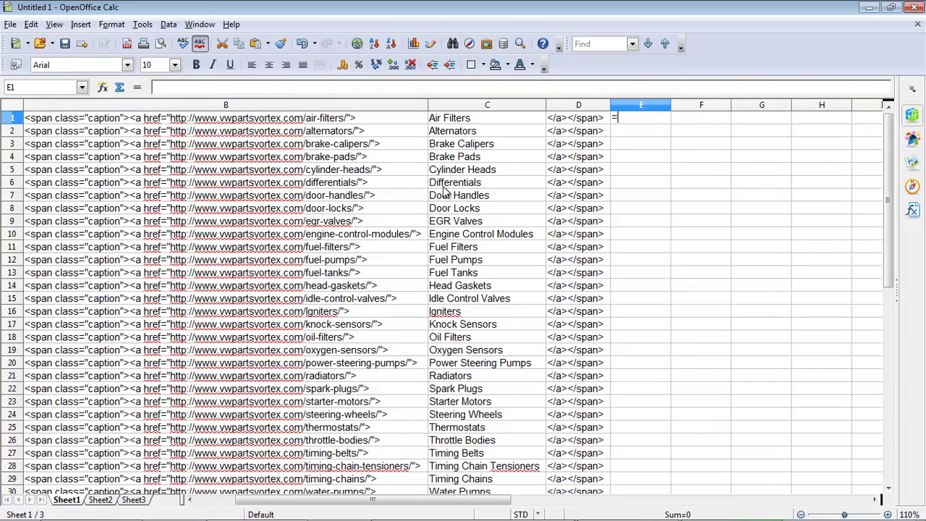
pyautogui.press('Return')
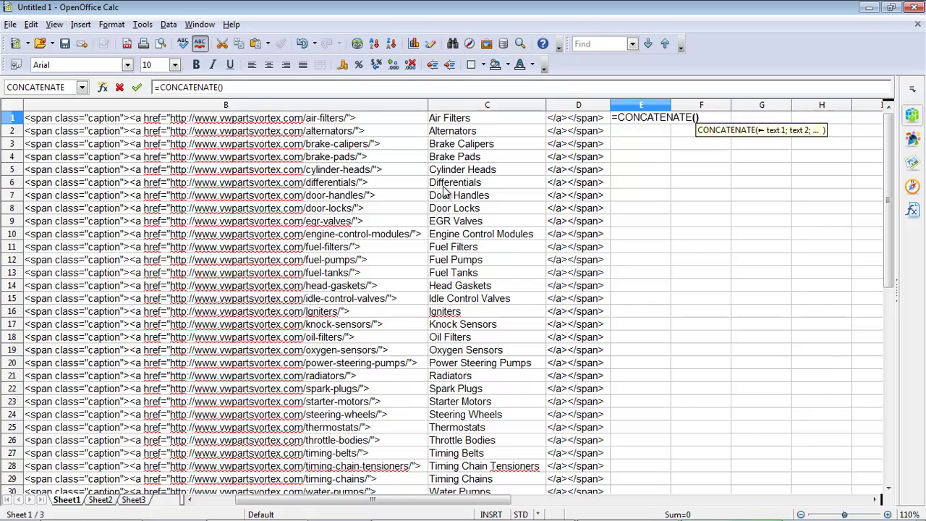
pyautogui.write('<')
pyautogui.press('BackSpace')
pyautogui.write('"<td>"')
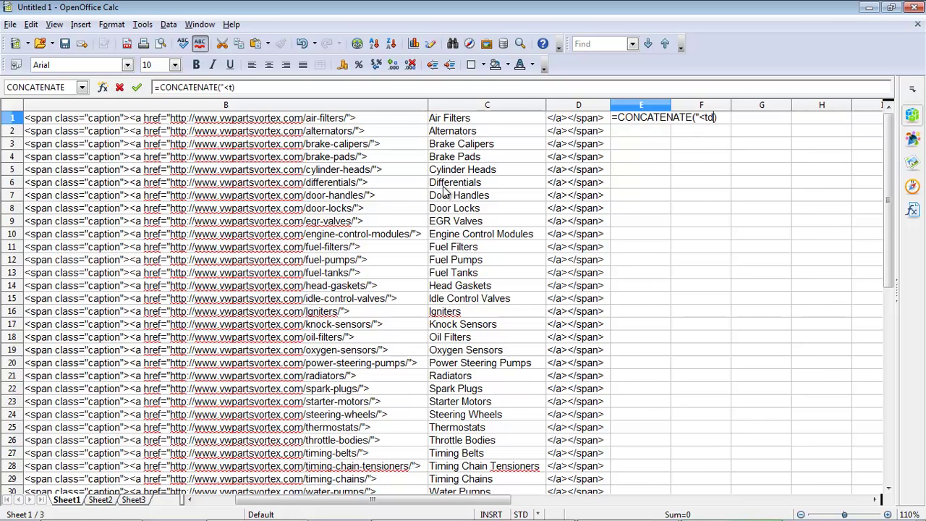
pyautogui.write(';')
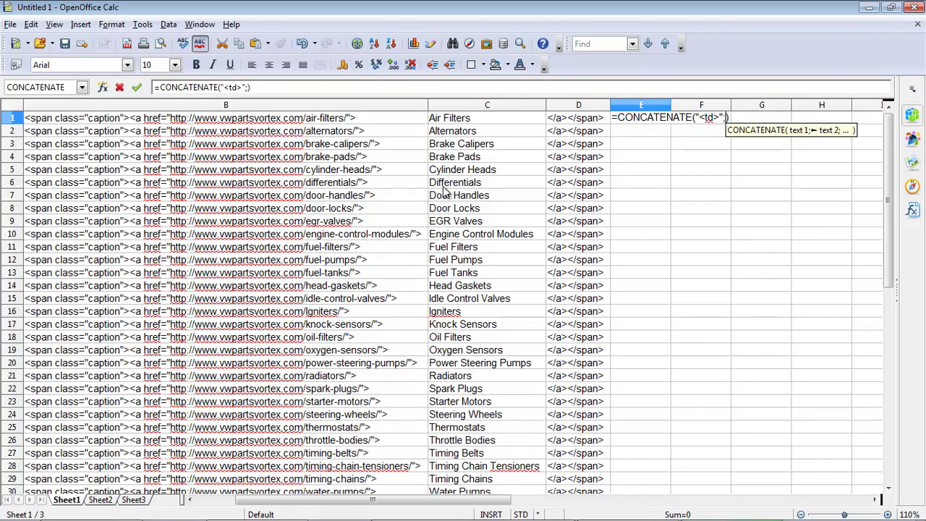
# Step: Add A1, B1, C1, D1 and "</td>" to the formula and enter it
pyautogui.press('Left')
pyautogui.press('Left')
pyautogui.press('Left')
pyautogui.press('Left')
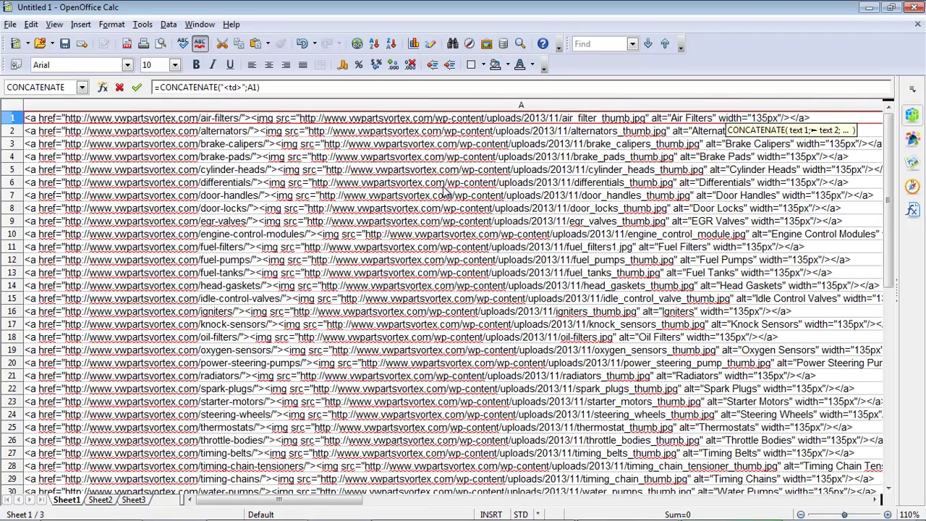
pyautogui.write(';"')
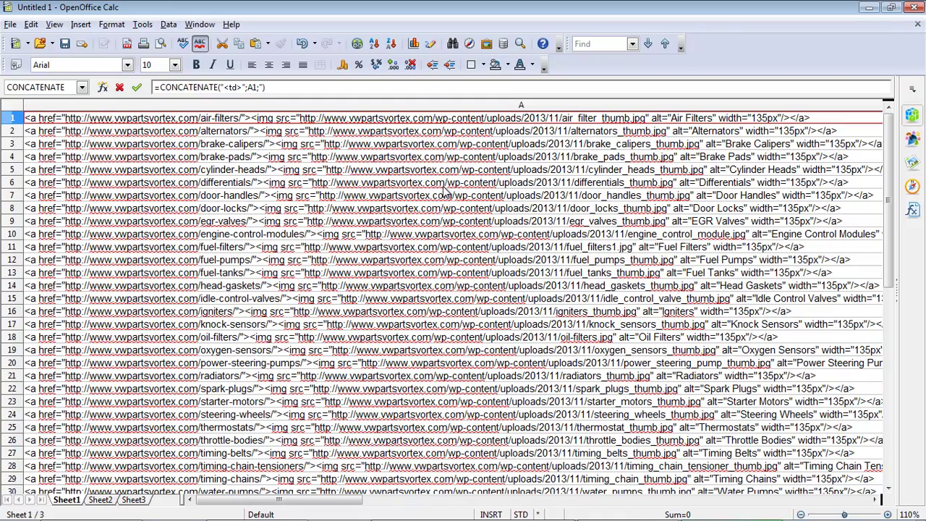
pyautogui.press('BackSpace')
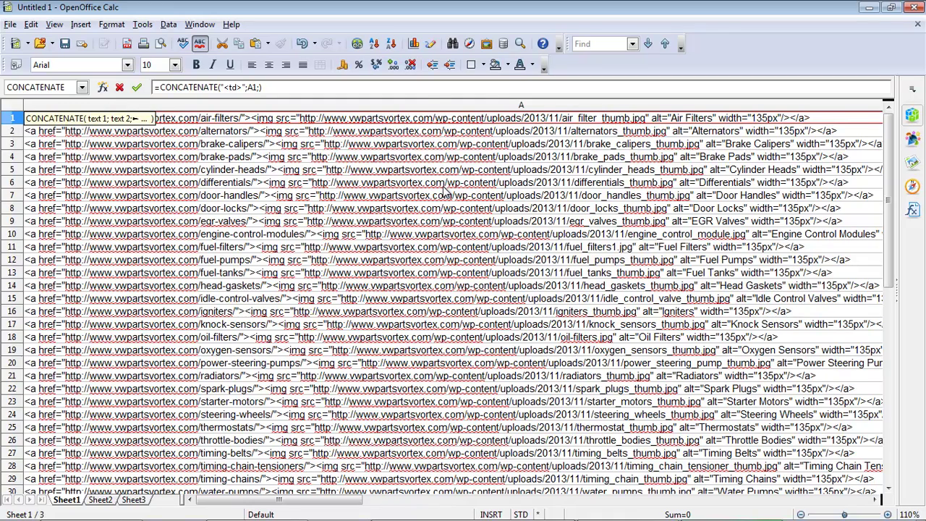
pyautogui.press('Right')
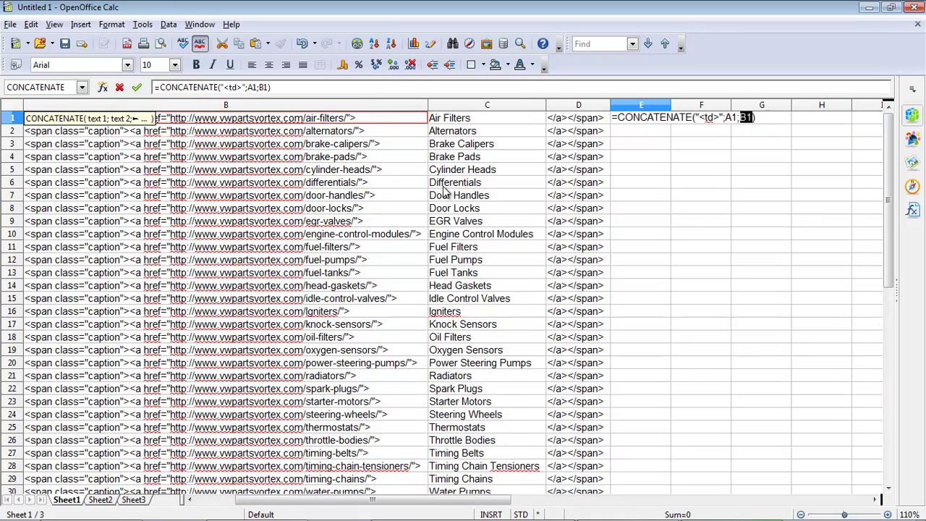
pyautogui.write(';')
pyautogui.press('Right')
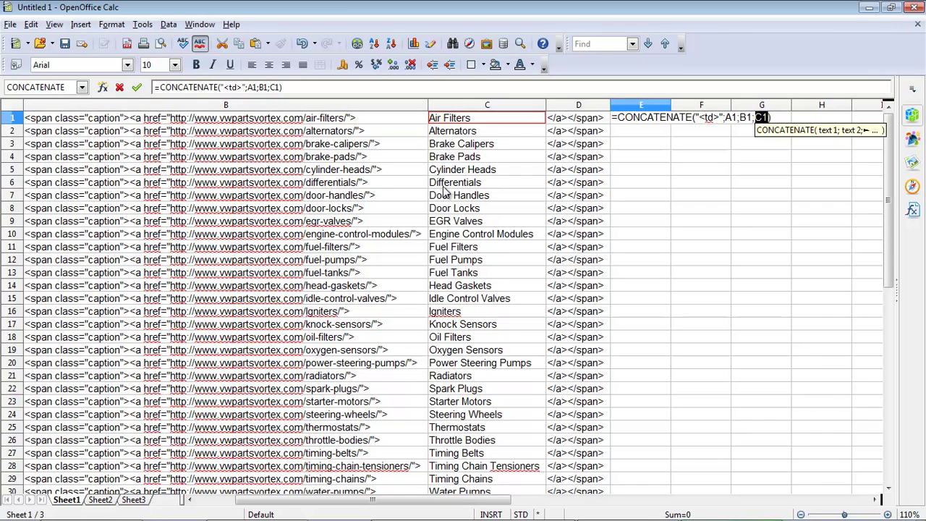
pyautogui.write(';')
pyautogui.press('Right')
pyautogui.write(';')
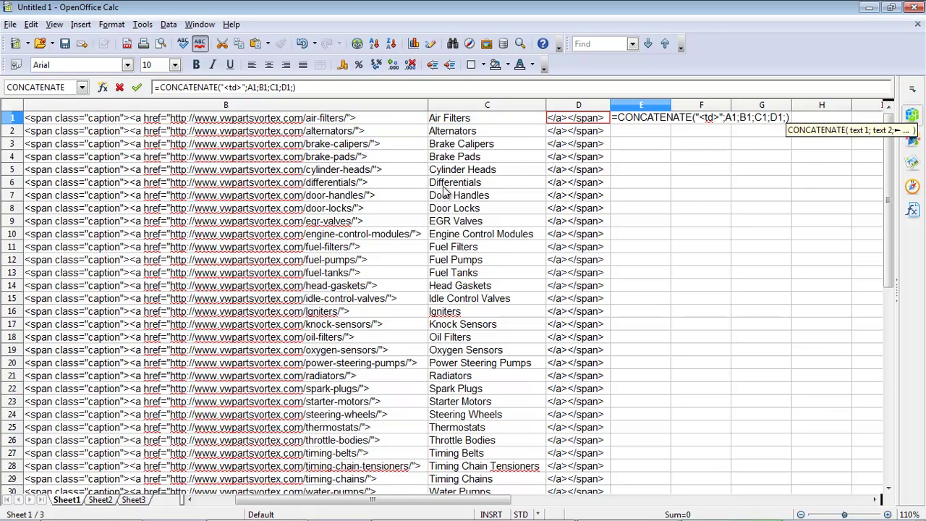
pyautogui.write('"')
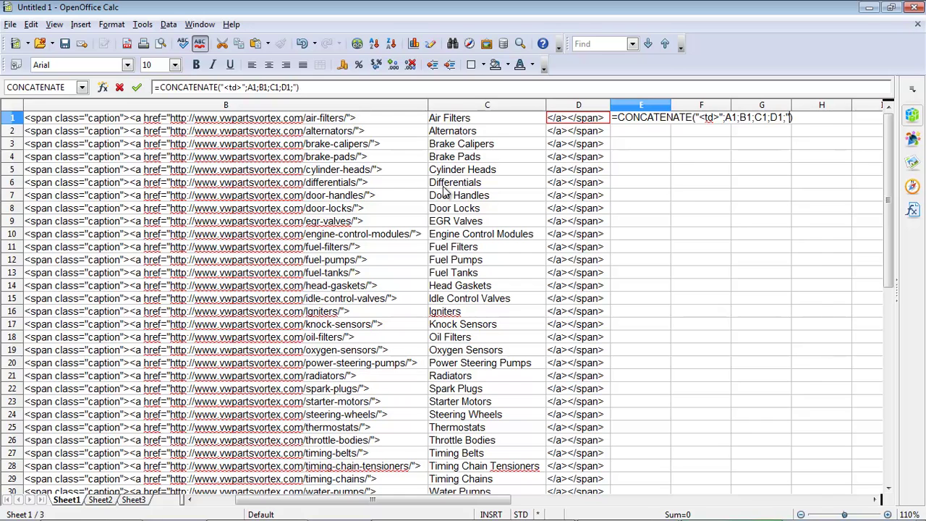
pyautogui.write('"')
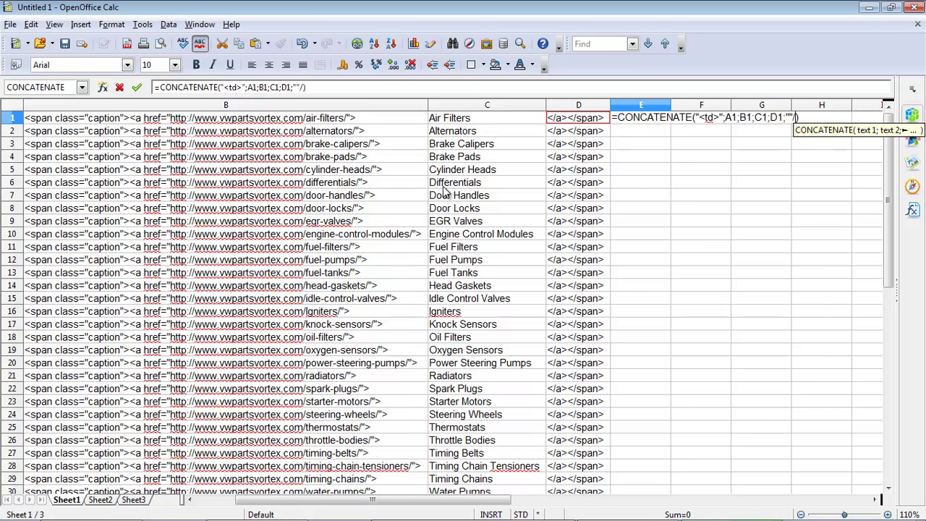
pyautogui.write('</td>')
pyautogui.press('Return')
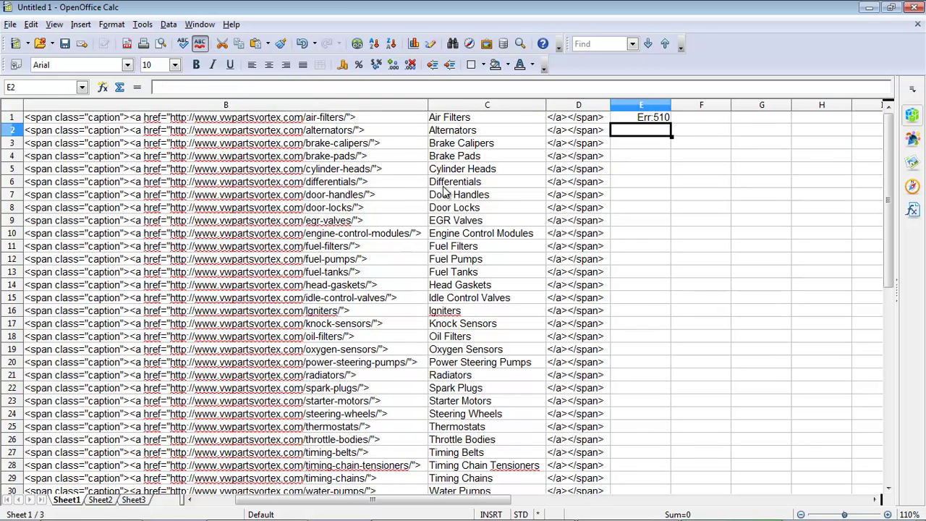
# Step: Fix the stray quote in E1's formula, then copy E1's combined HTML
pyautogui.press('Up')
pyautogui.press('F2')
pyautogui.press('Left')
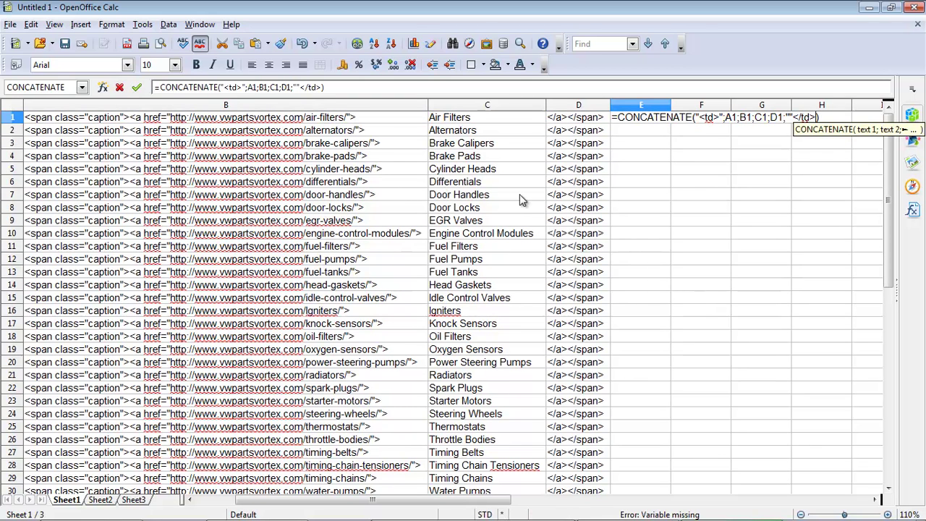
pyautogui.write('"')
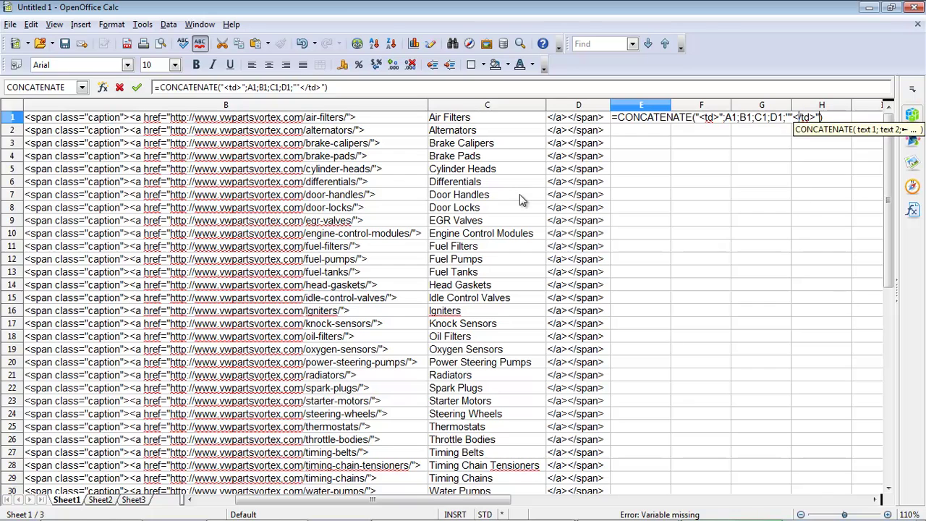
pyautogui.press('Left')
pyautogui.press('Left')
pyautogui.press('Left')
pyautogui.press('Left')
pyautogui.press('Left')
pyautogui.press('Left')
pyautogui.press('BackSpace')
pyautogui.press('Return')
pyautogui.press('Up')
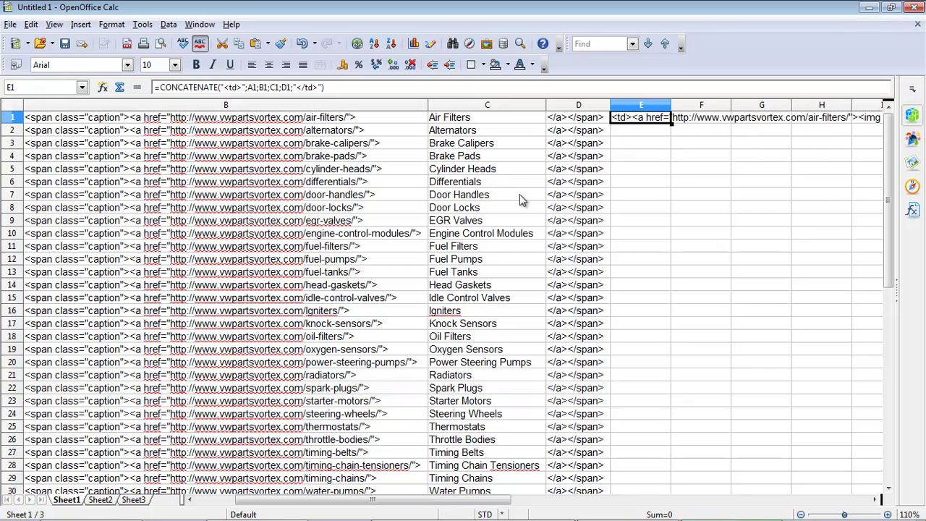
pyautogui.hotkey('ctrl', 'c')
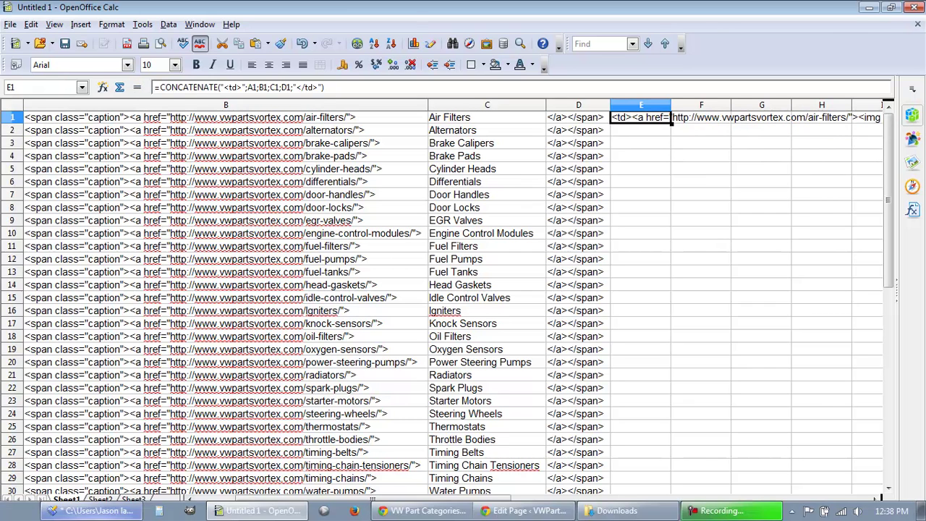
# Step: Paste the Air Filters <td> line into Notepad2, then empty cell E1 in Calc
pyautogui.click(125, 511)
pyautogui.hotkey('ctrl', 'v')
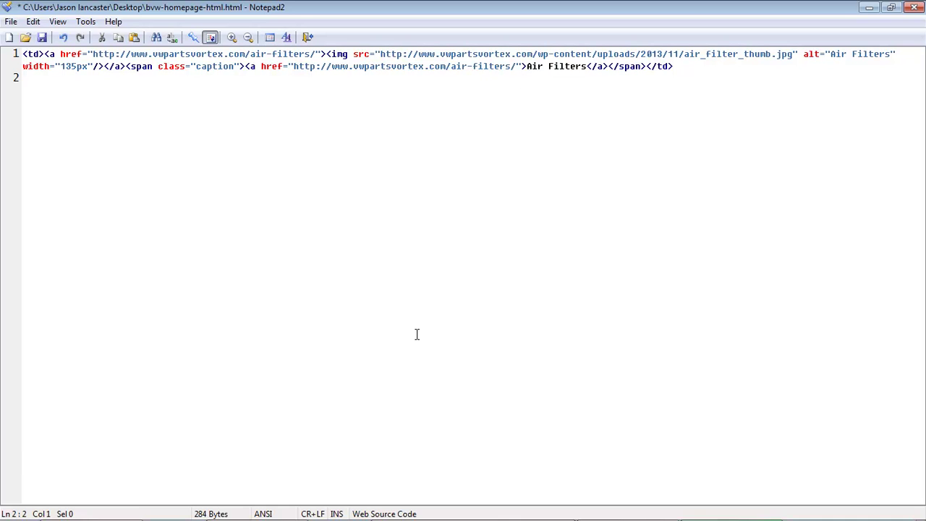
pyautogui.click(261, 511)
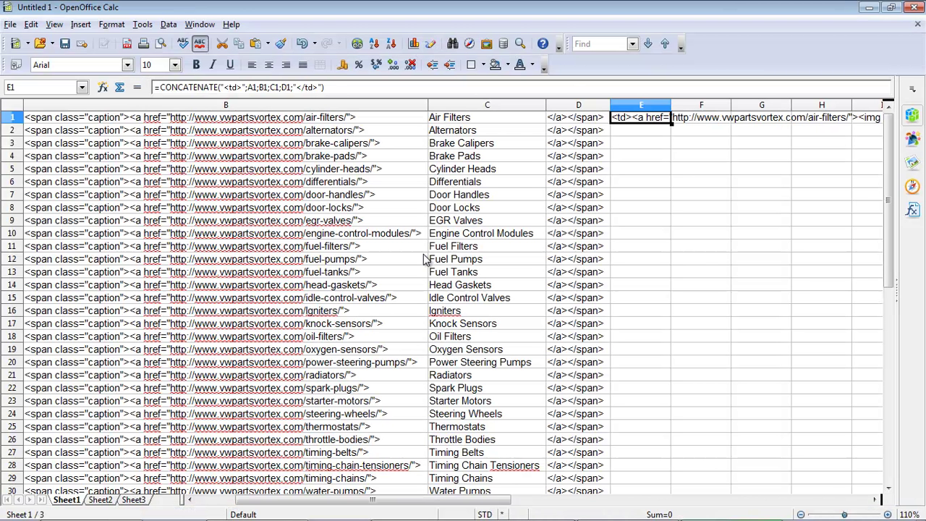
pyautogui.press('Down')
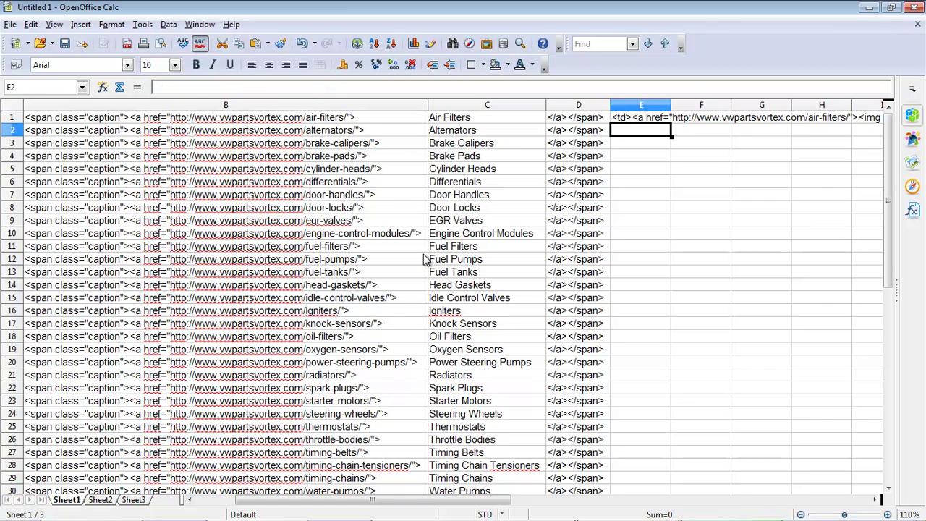
pyautogui.press('Up')
pyautogui.press('Delete')
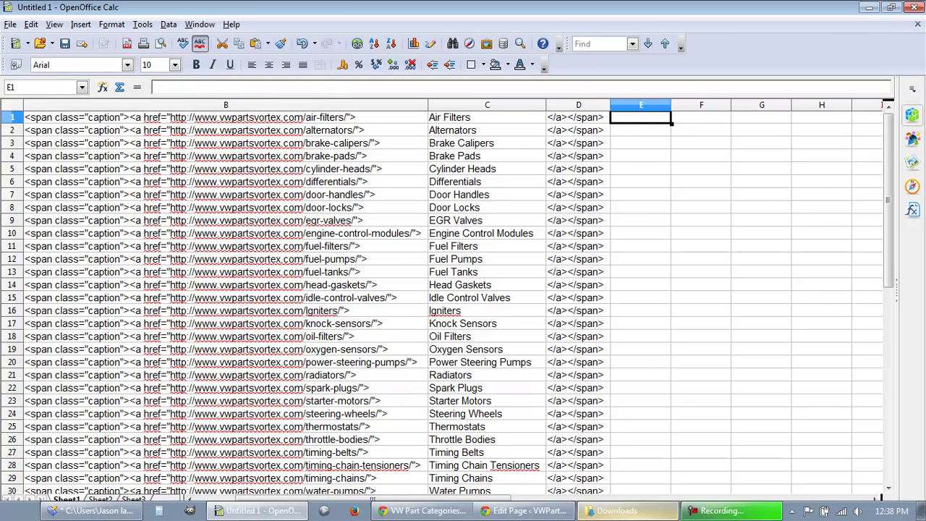
pyautogui.click(720, 511)
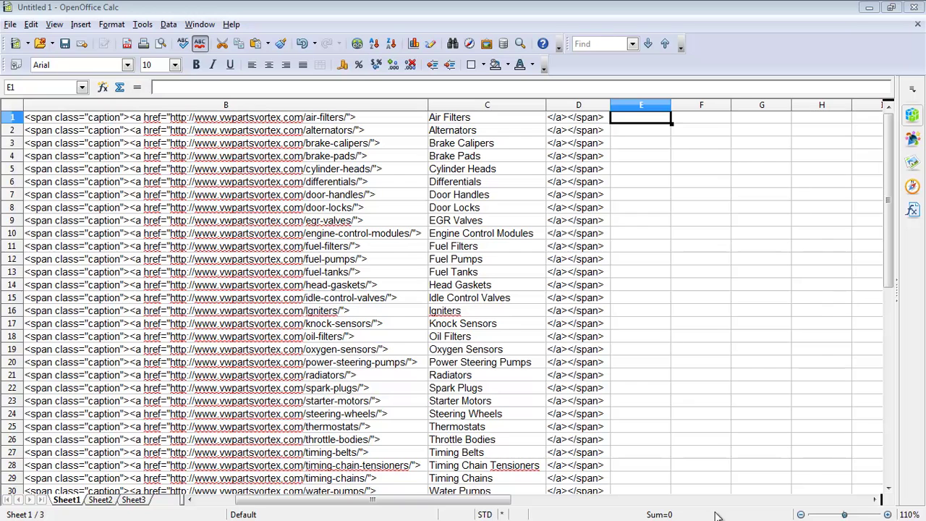